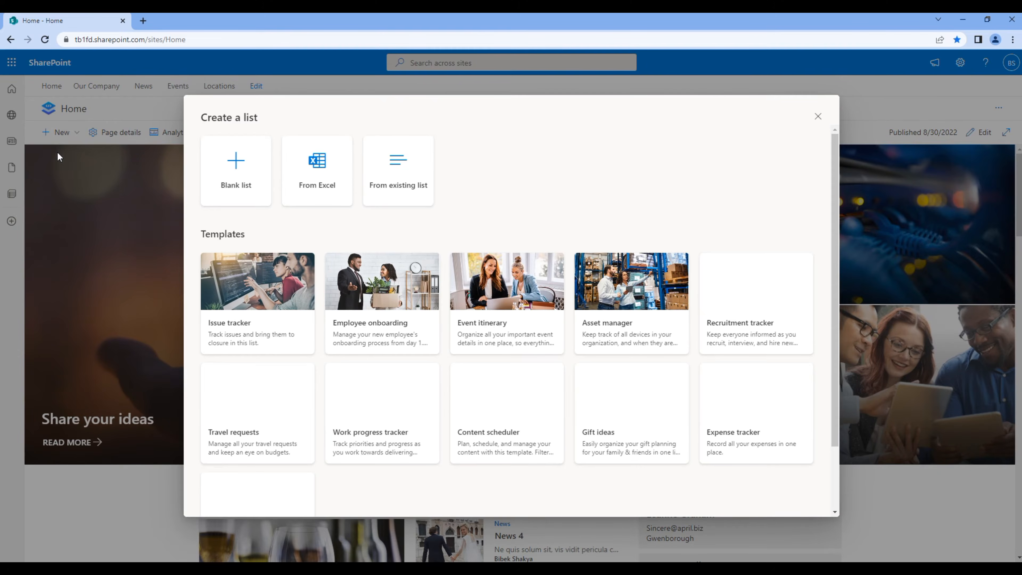
Choose Blank list to start a new list from scratch
click(247, 173)
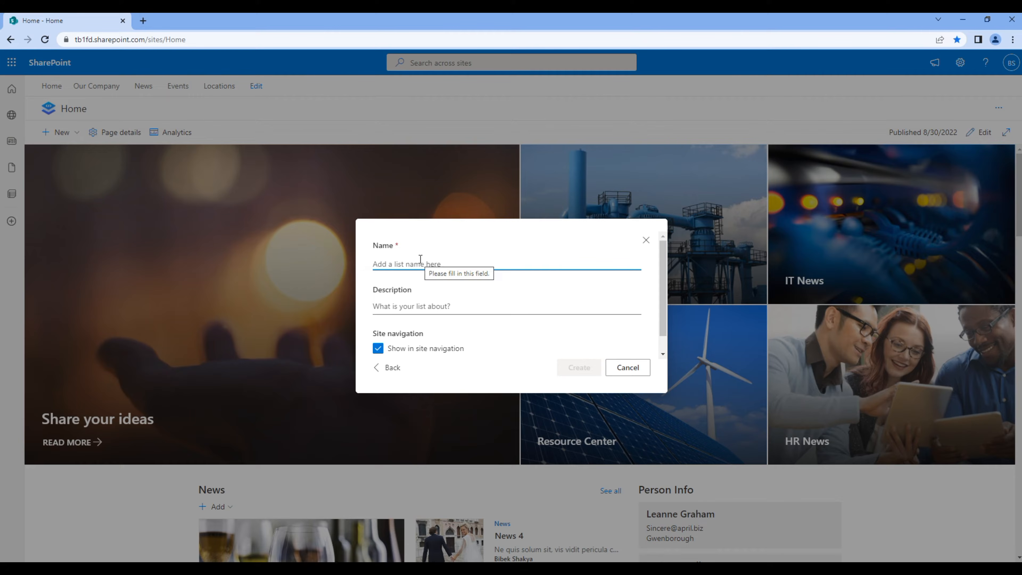
Name the list 'Price list' and leave Show in site navigation unchecked
text(Price list)
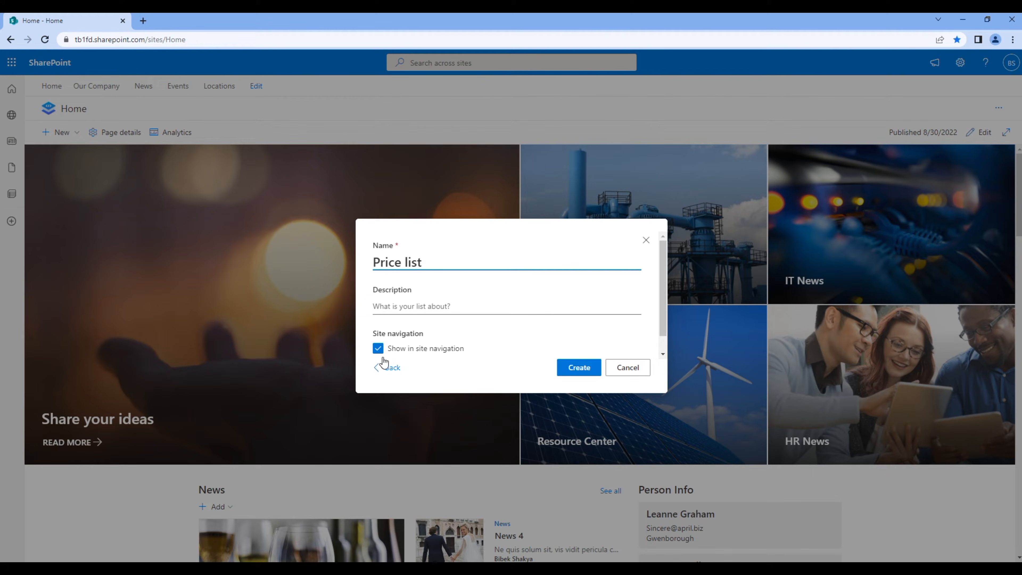
click(378, 349)
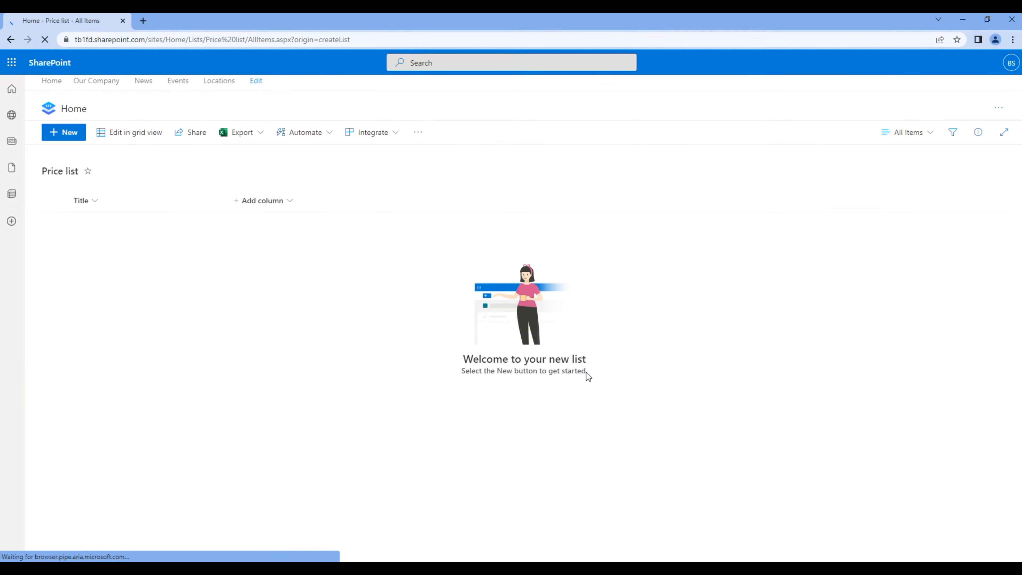
Add a single line of text column named 'Price' beside Title
click(272, 205)
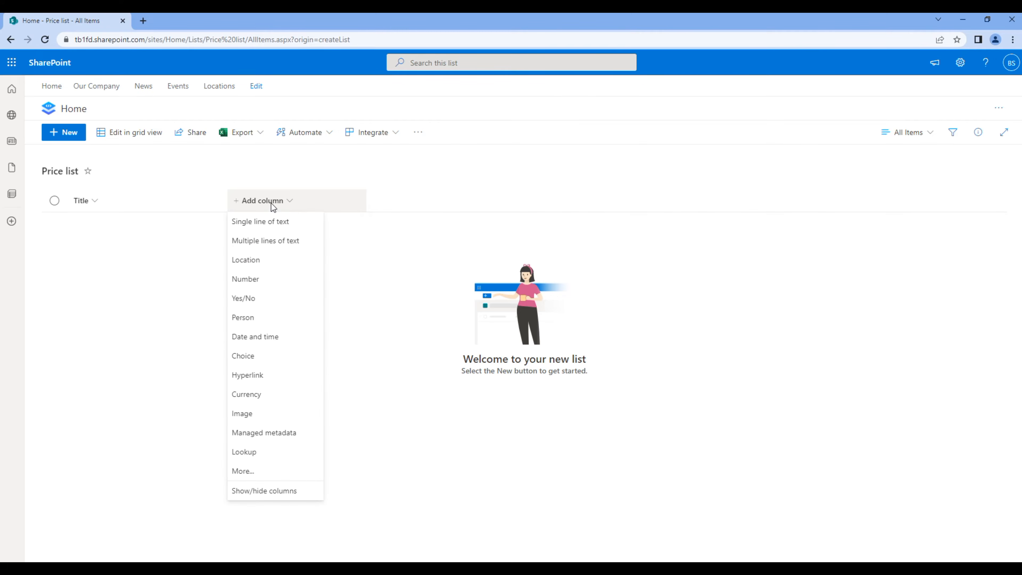
click(268, 222)
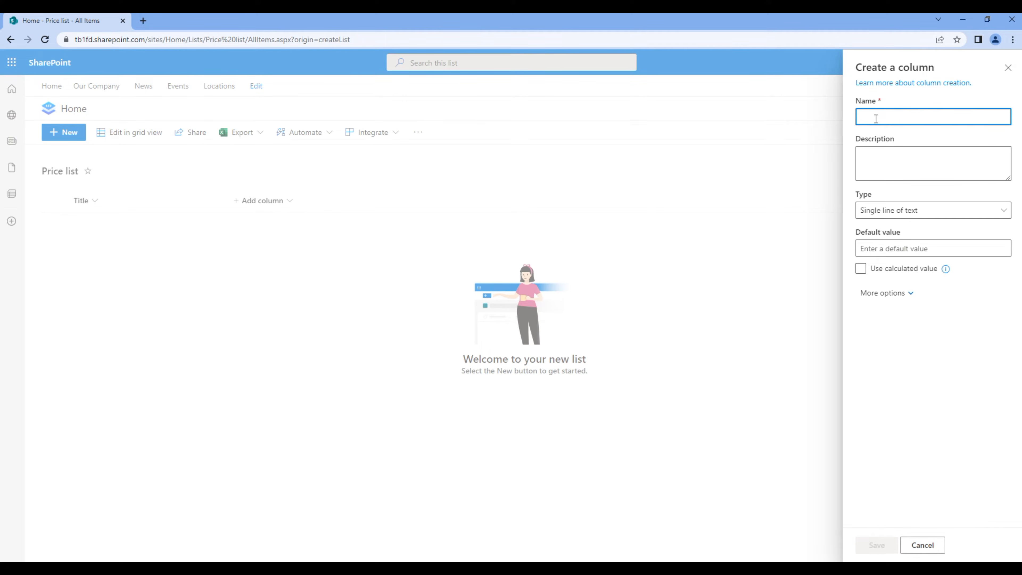
text(Price)
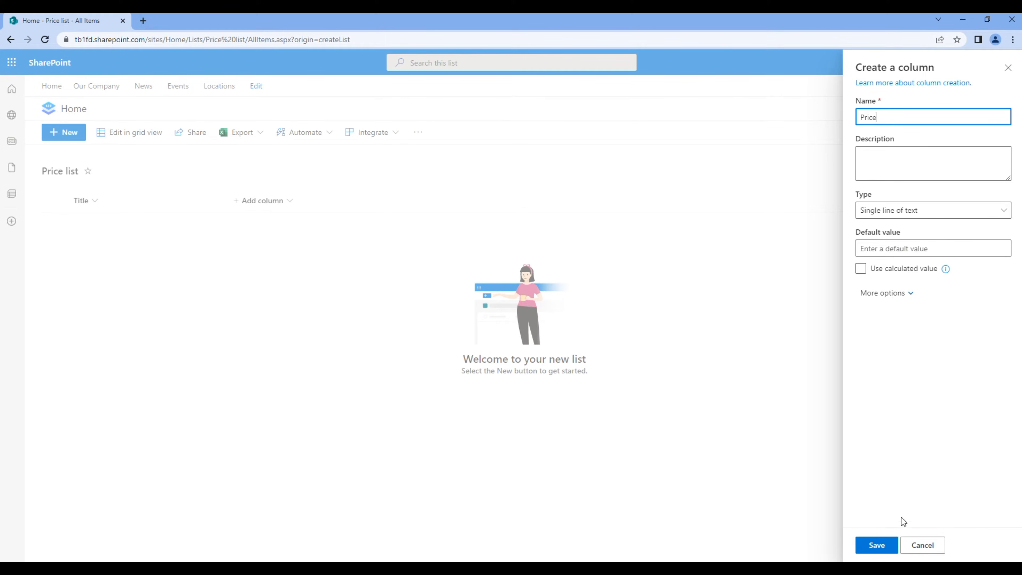
click(882, 545)
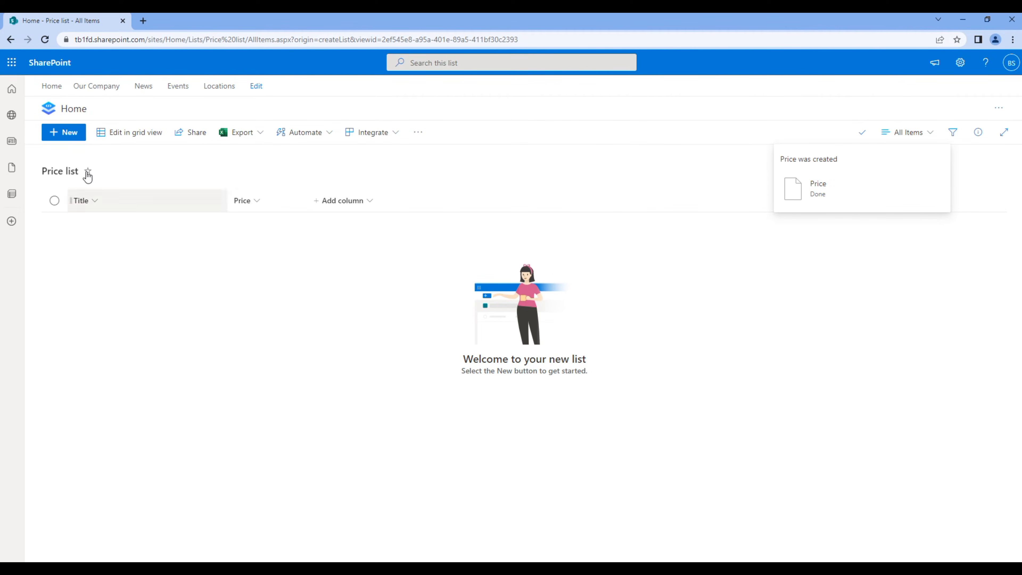
Add a Monitor item priced 400
click(73, 135)
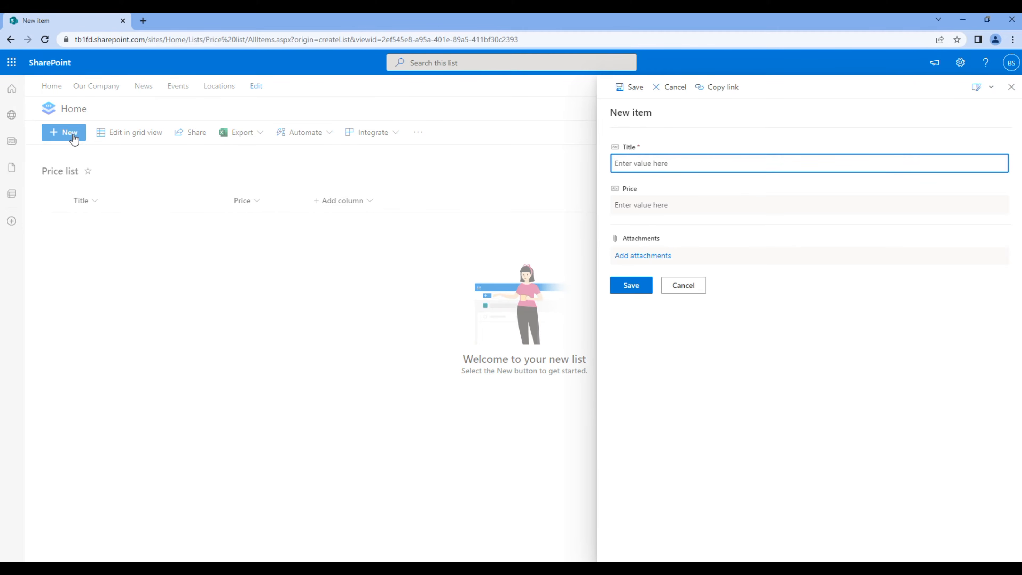
text(Monot)
text(itor)
key(Tab)
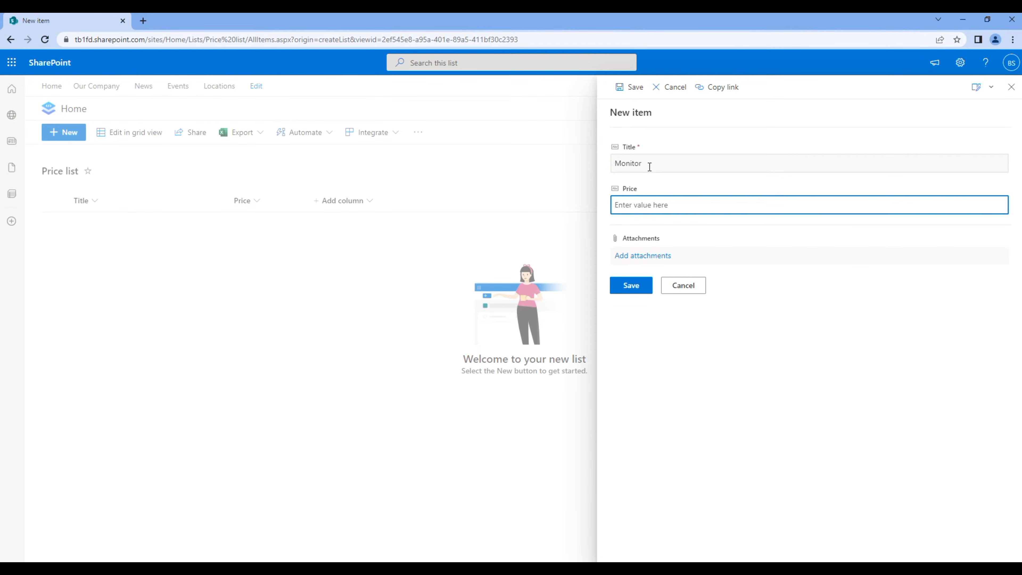
text(400)
click(636, 284)
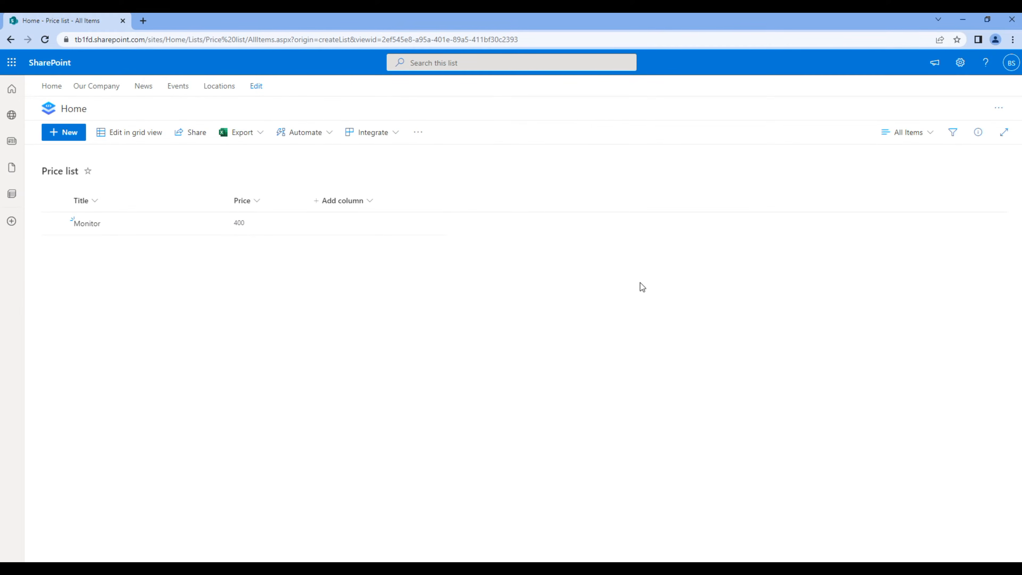
Add a Keyboard item priced 50
click(70, 137)
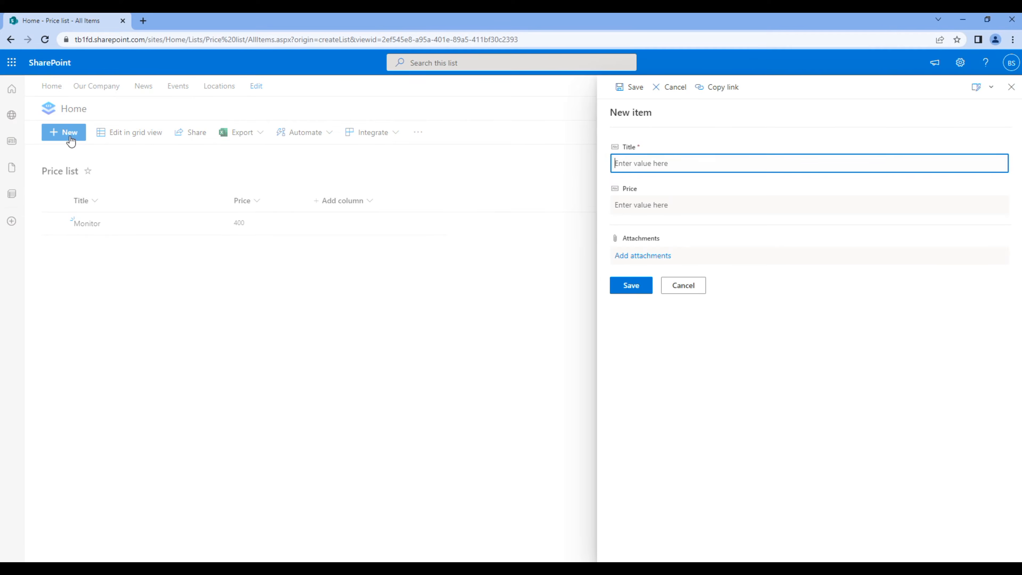
text(Keyboard)
key(Tab)
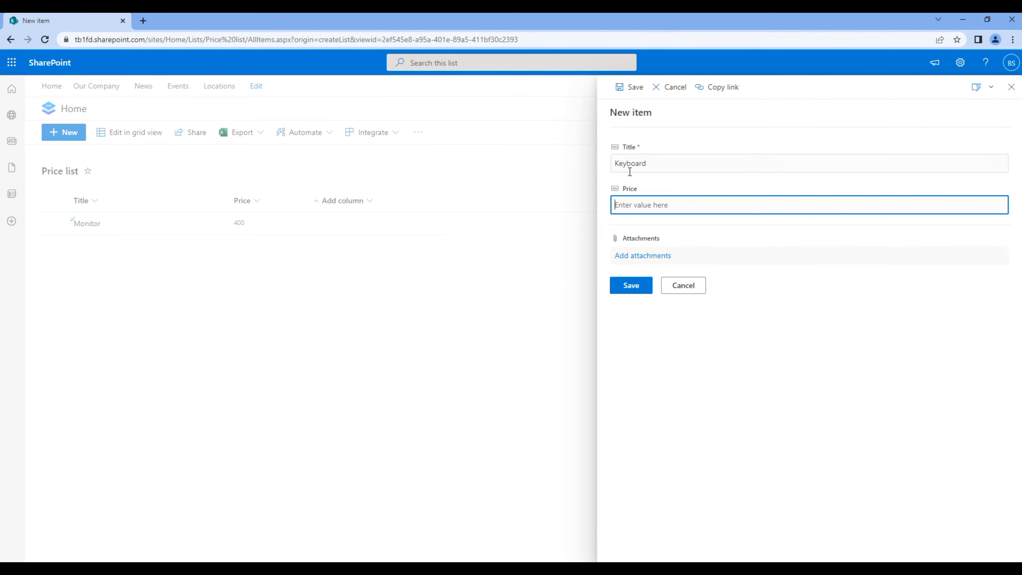
text(50)
click(633, 286)
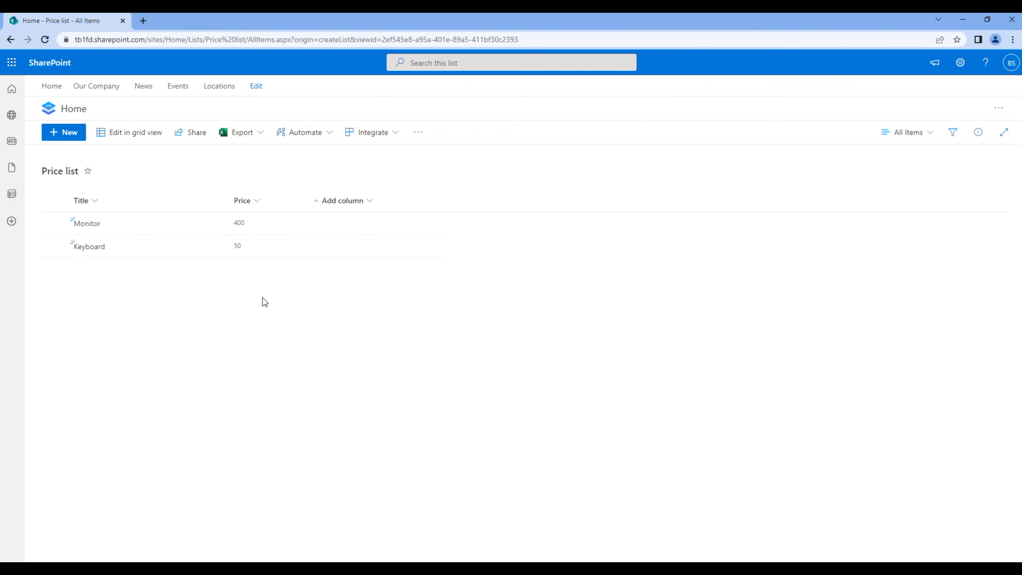
In edit mode, add a List web part showing Price list below the Home page News
click(58, 92)
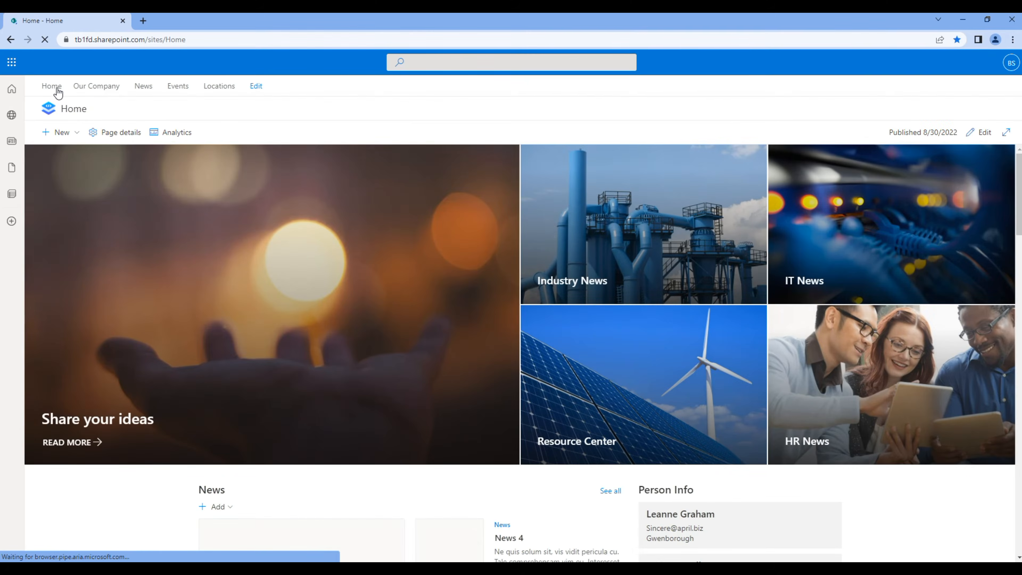
click(991, 133)
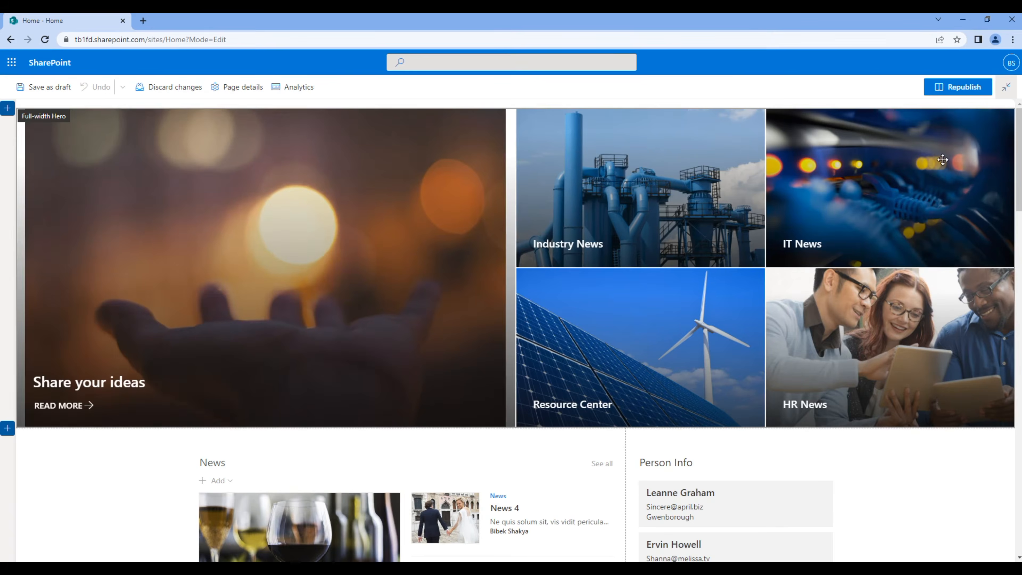
scroll(902, 231, down, 8)
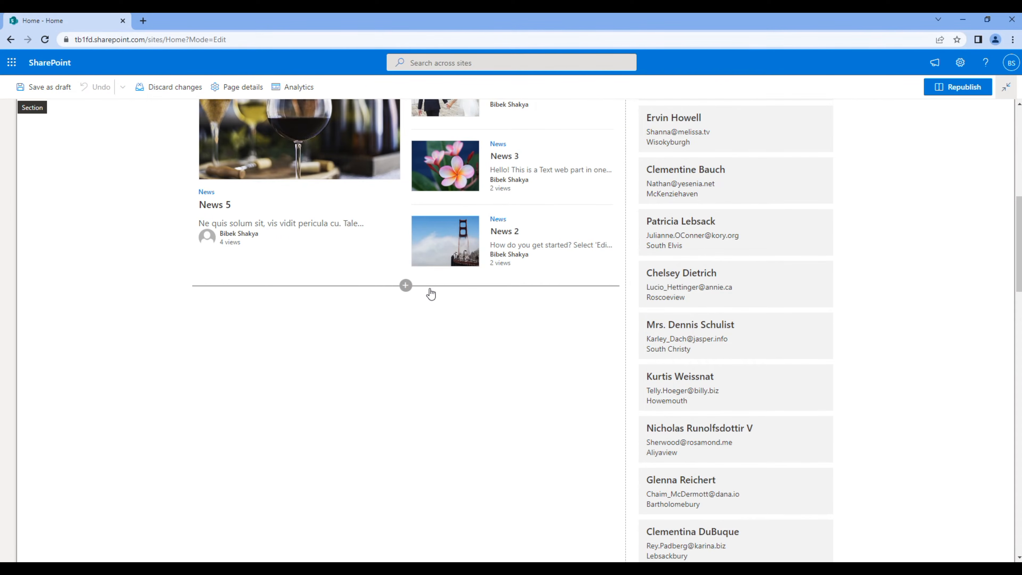
click(406, 285)
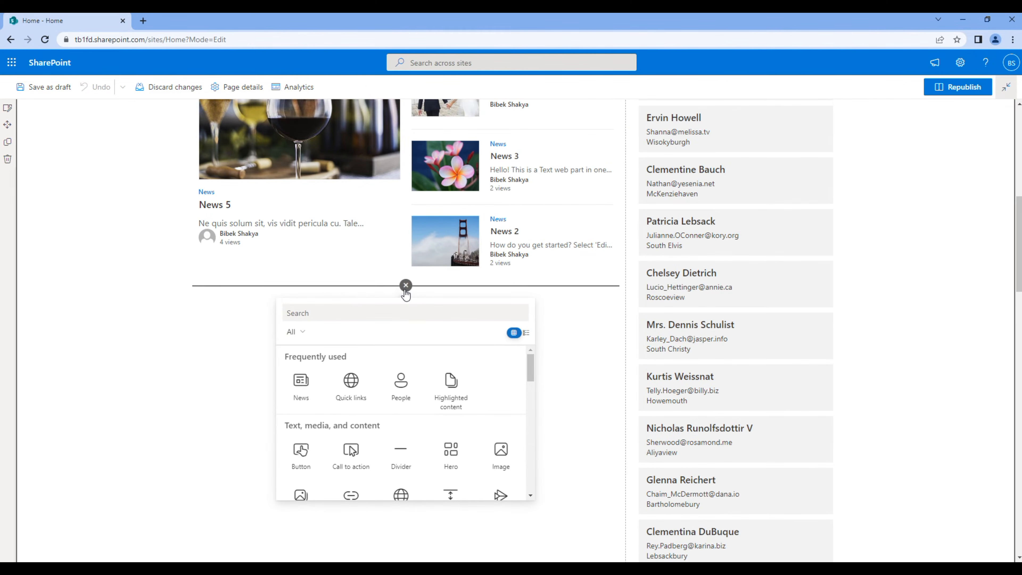
text(list)
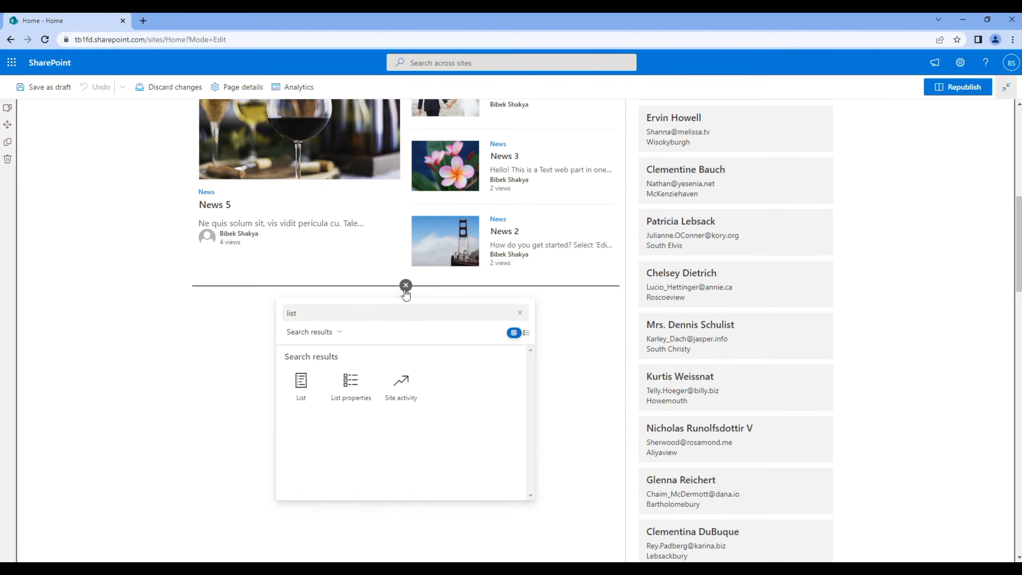
click(301, 388)
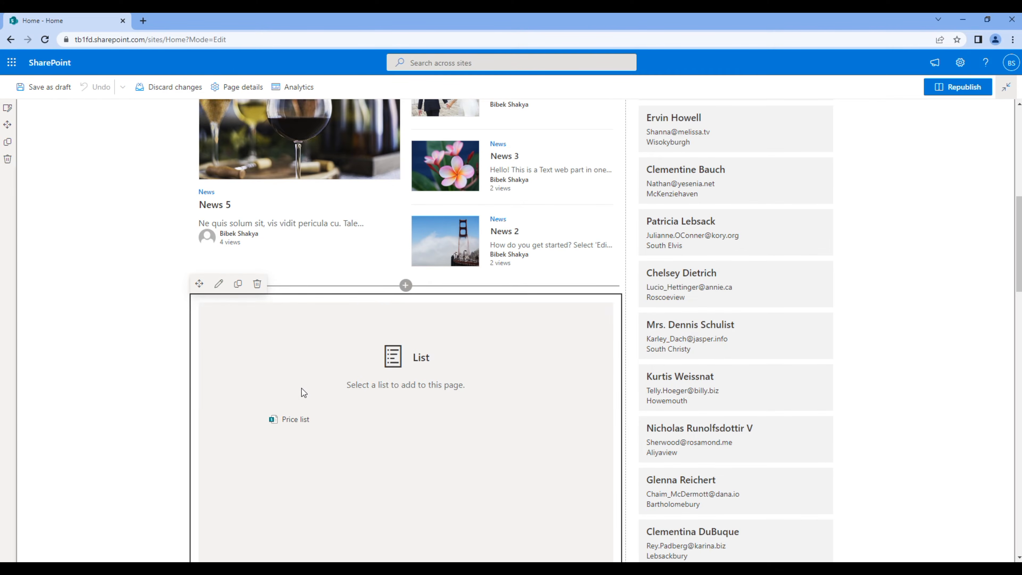
scroll(301, 388, down, 1)
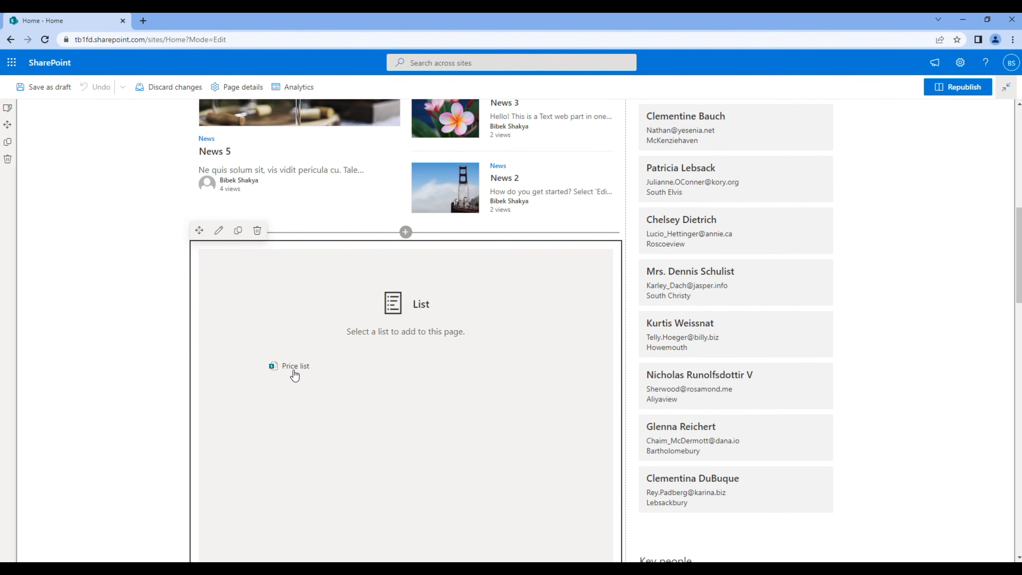
click(294, 366)
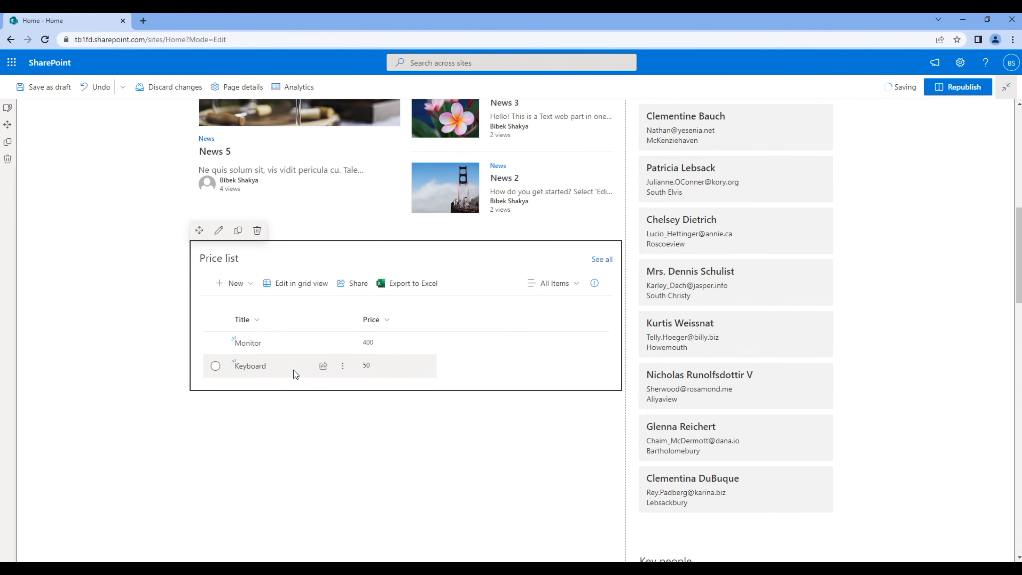
Hide the web part's command bar and See all button, then republish the Home page
click(220, 233)
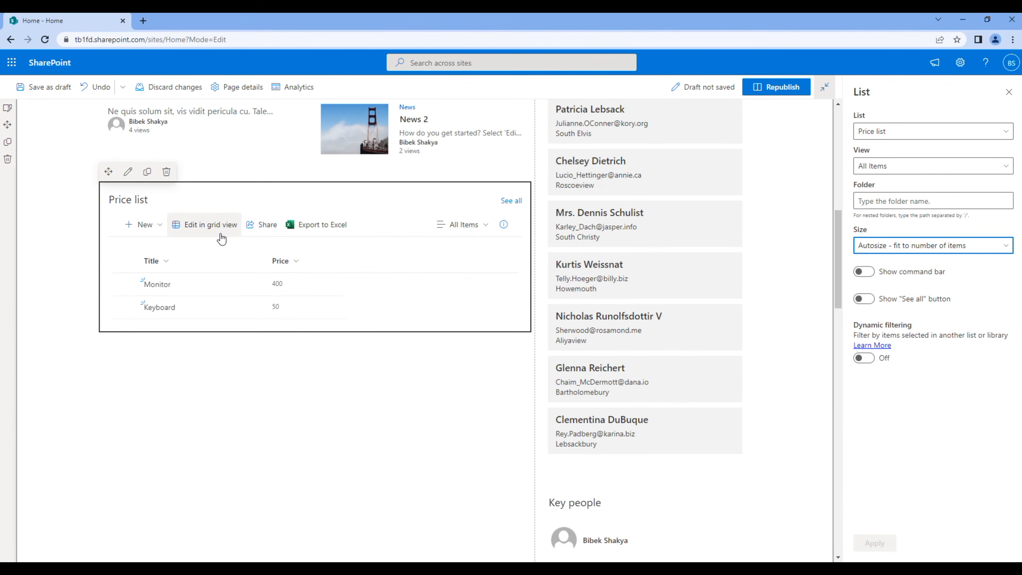
click(865, 272)
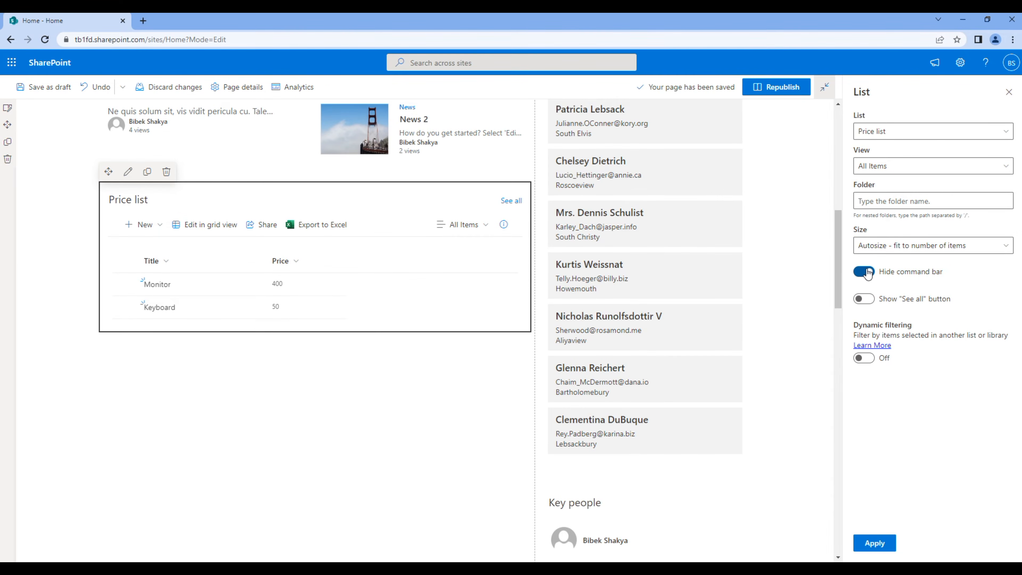
click(865, 299)
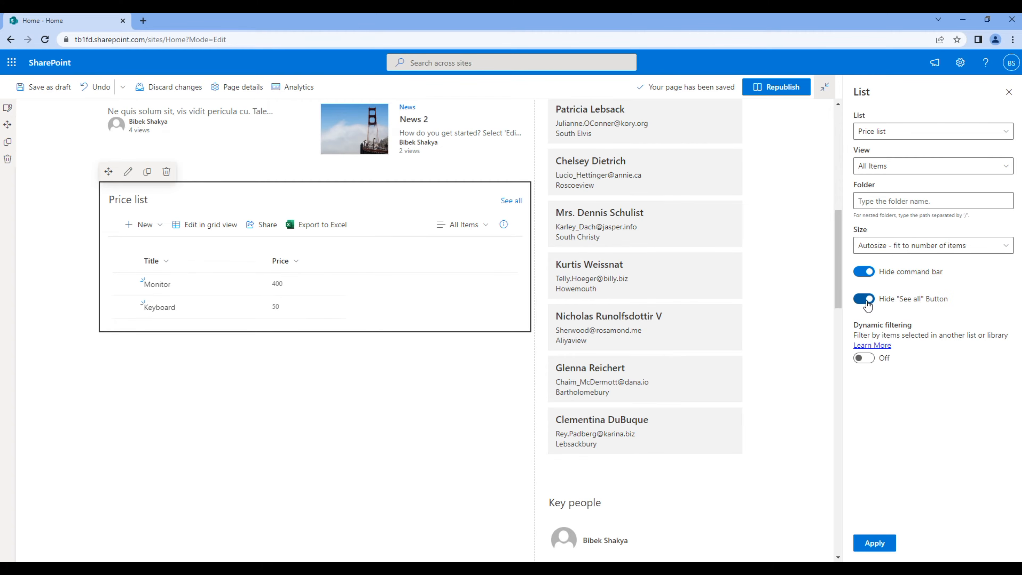
click(874, 543)
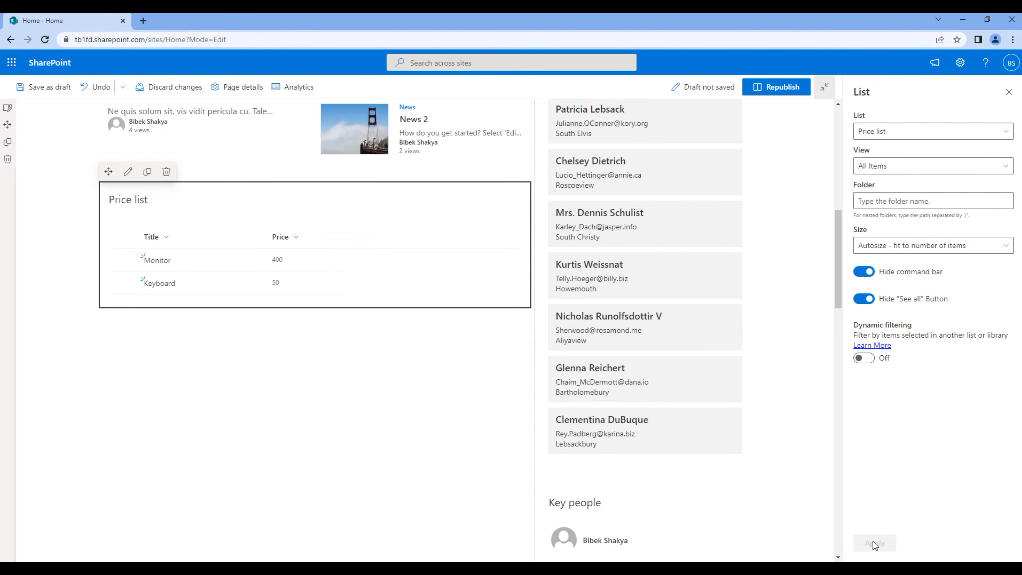
click(785, 90)
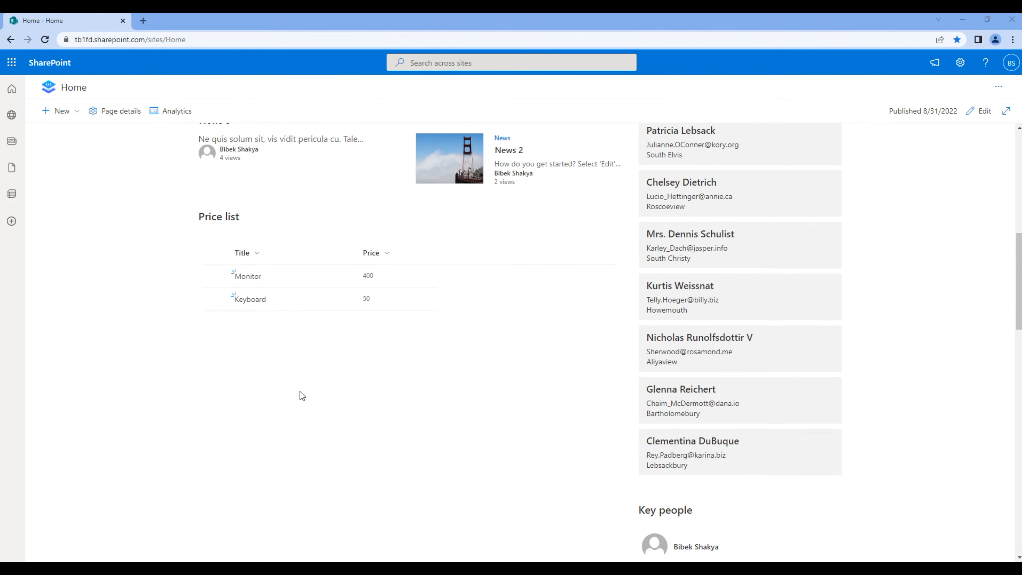
Open Price list from Settings > Site contents and show its view options
click(959, 63)
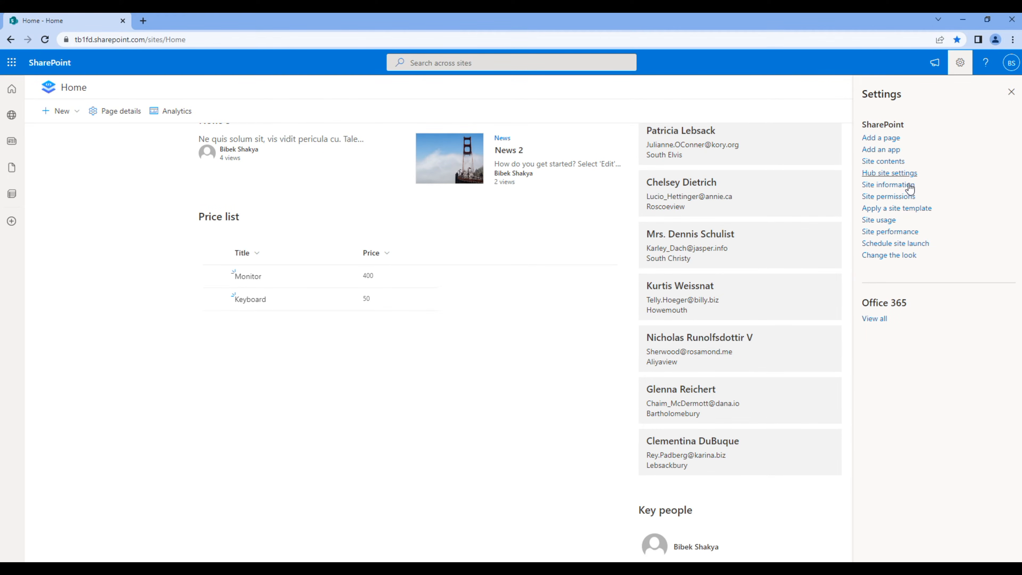
click(898, 163)
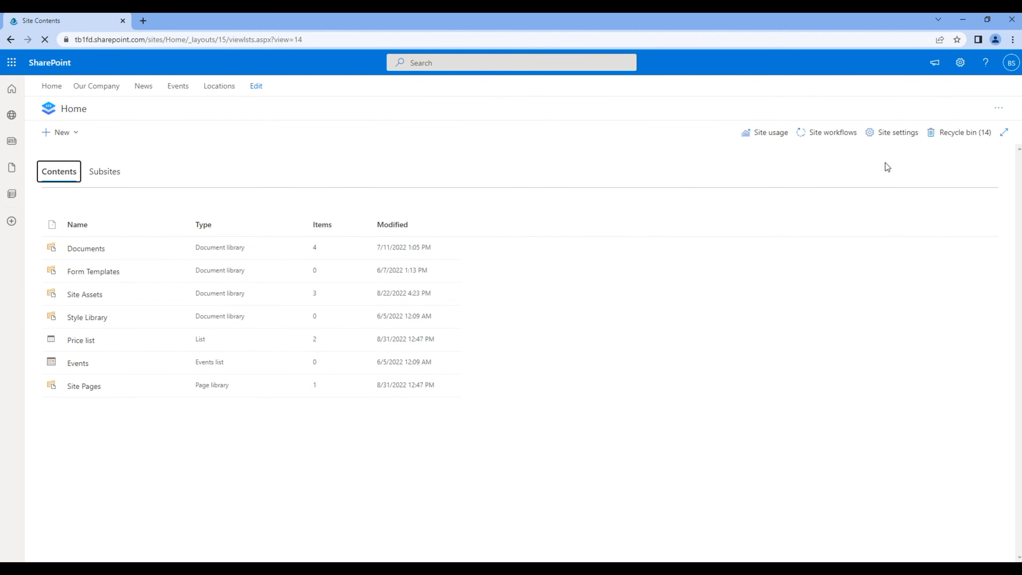
click(86, 346)
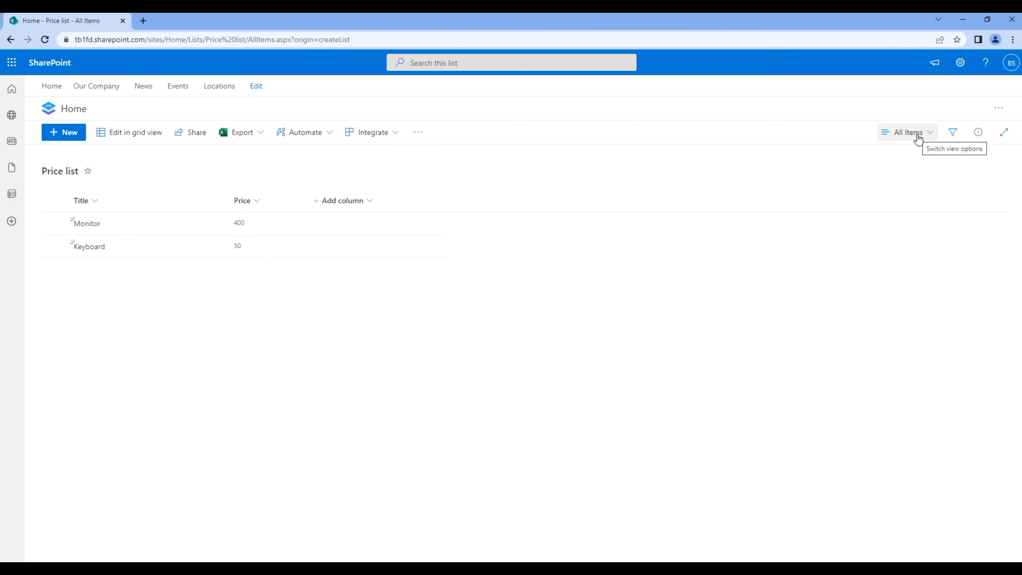
click(918, 136)
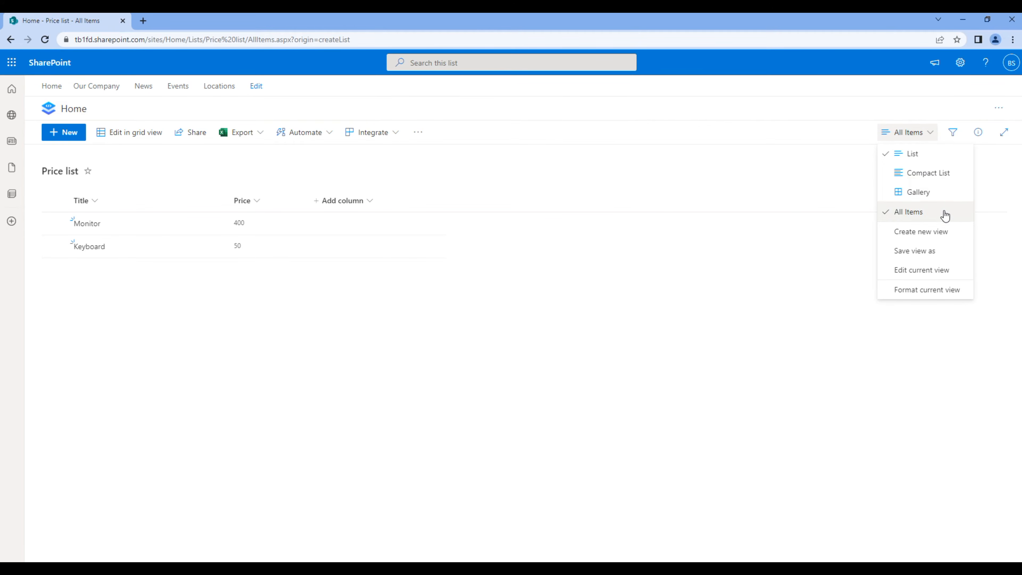
Create a view named 'Custom view' and open Format current view for it
click(922, 232)
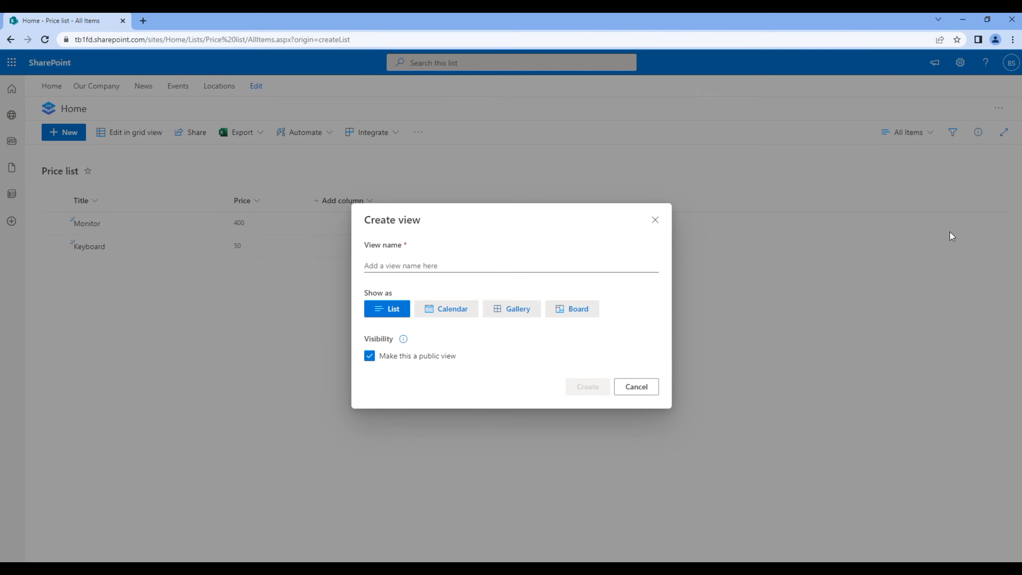
click(494, 261)
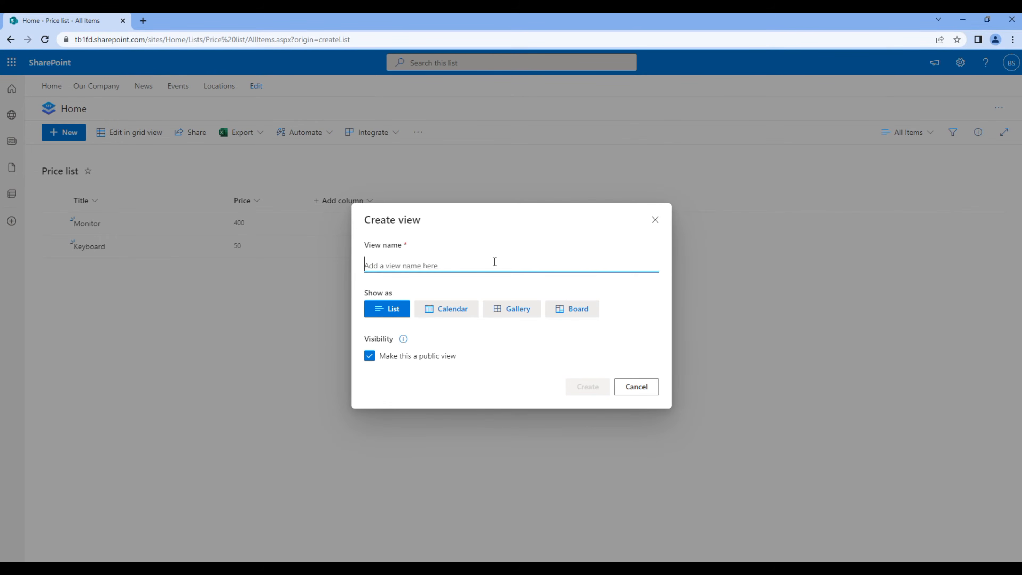
text(Custo)
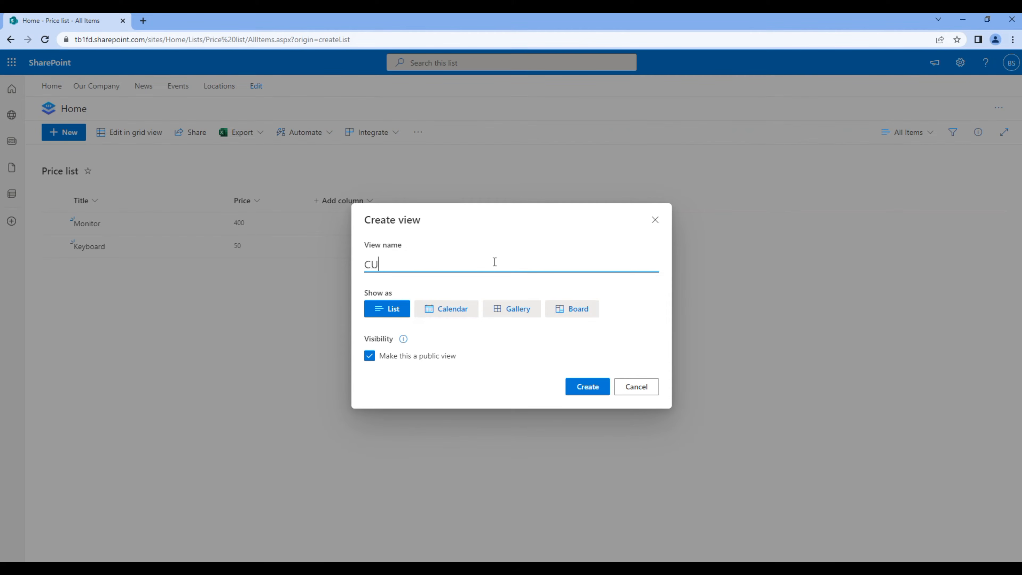
key(BackSpace)
key(BackSpace)
key(BackSpace)
key(BackSpace)
text(ustom view)
click(584, 388)
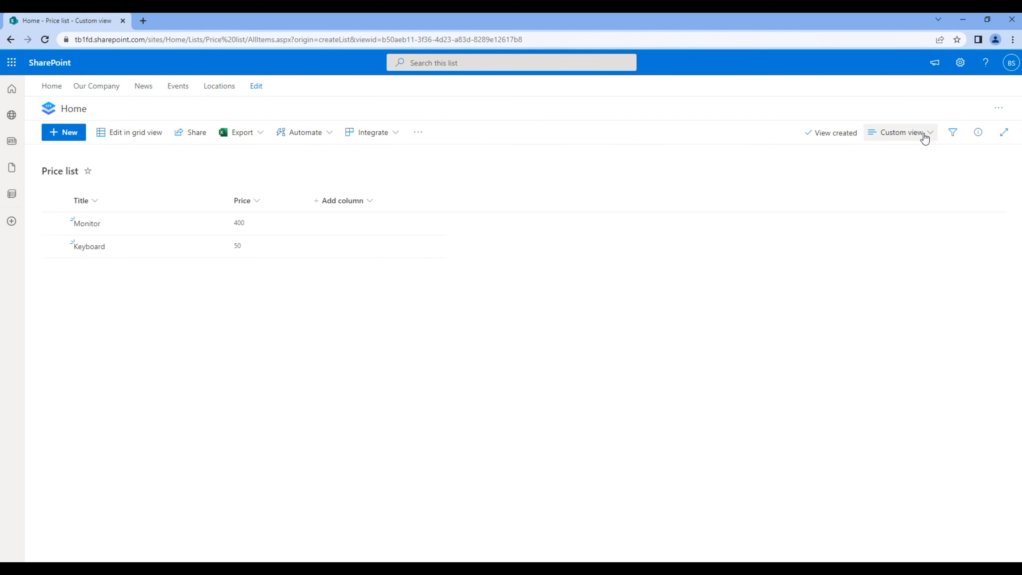
click(911, 133)
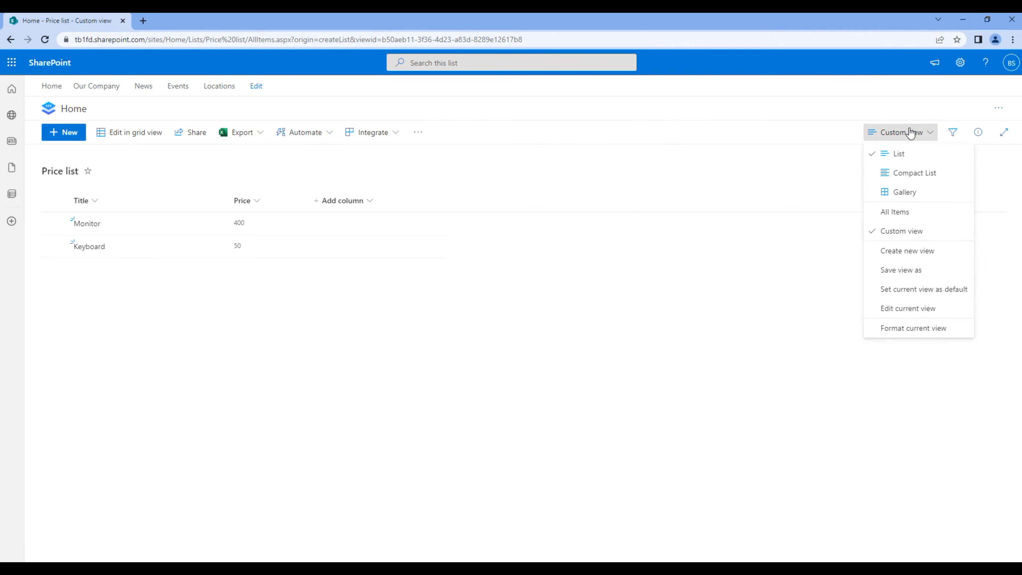
click(935, 334)
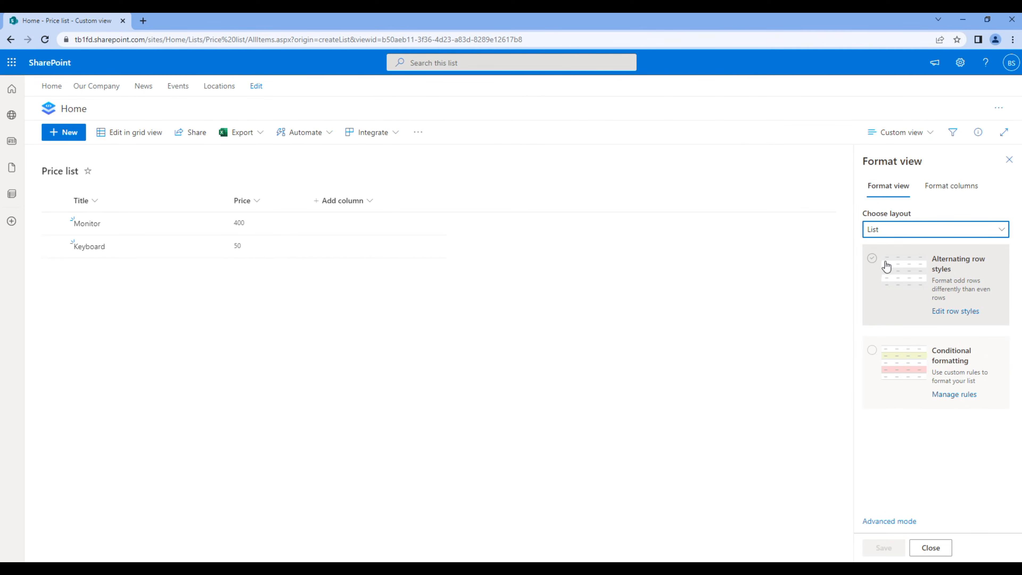
Apply alternating row styles to the view and add a Mouse item with its price
click(873, 259)
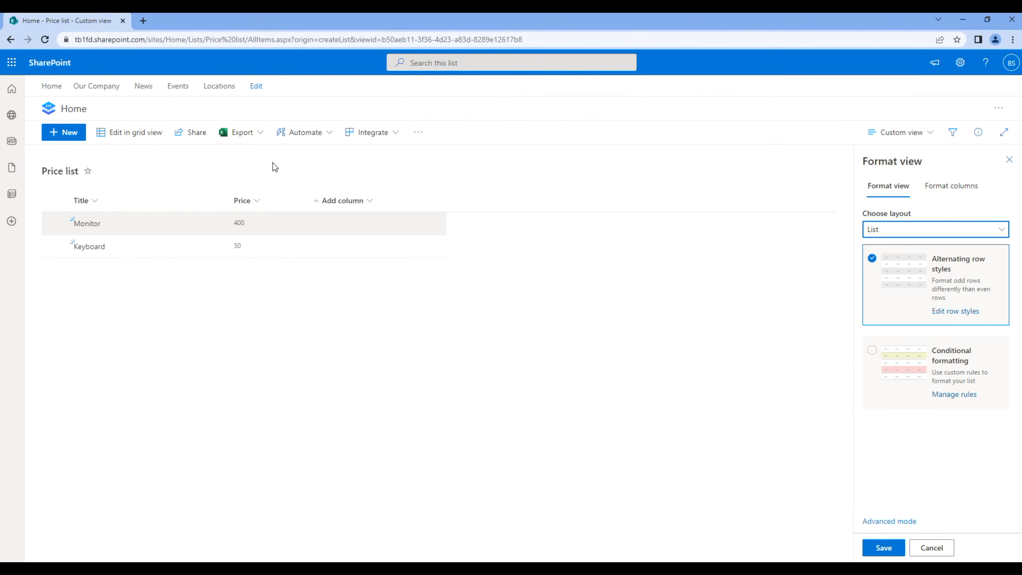
click(67, 134)
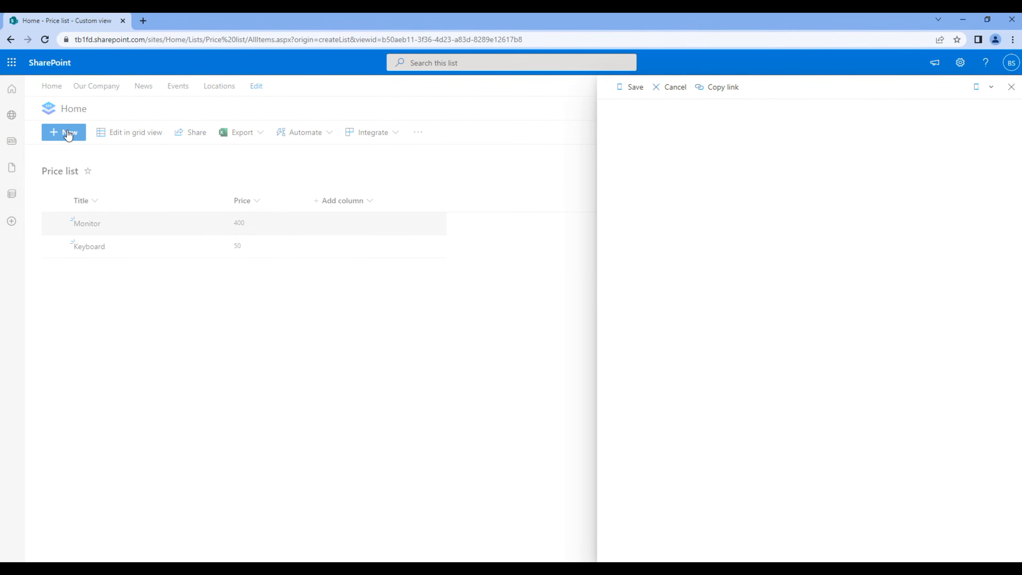
text(Mouse)
key(Tab)
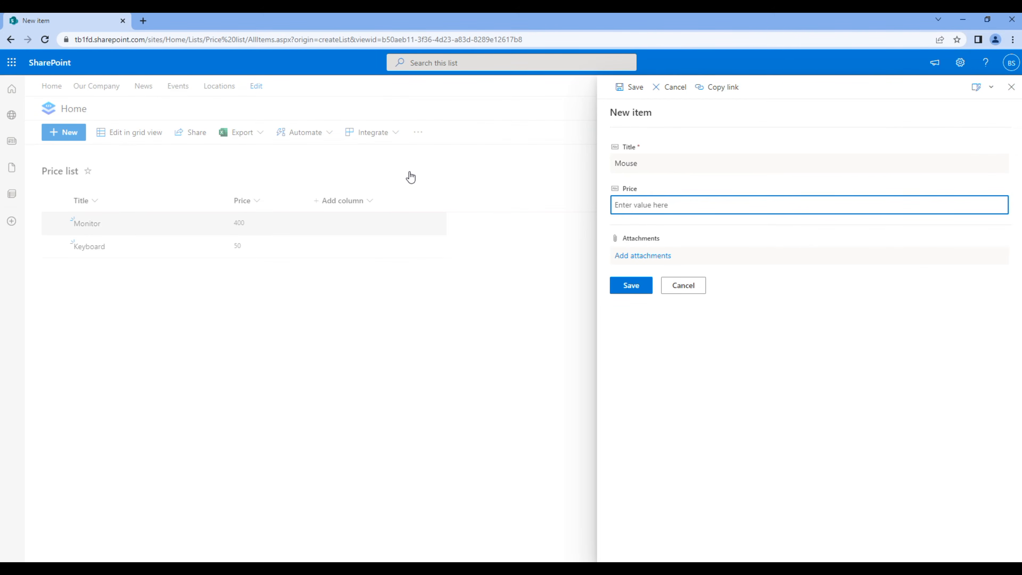
text(10)
click(628, 286)
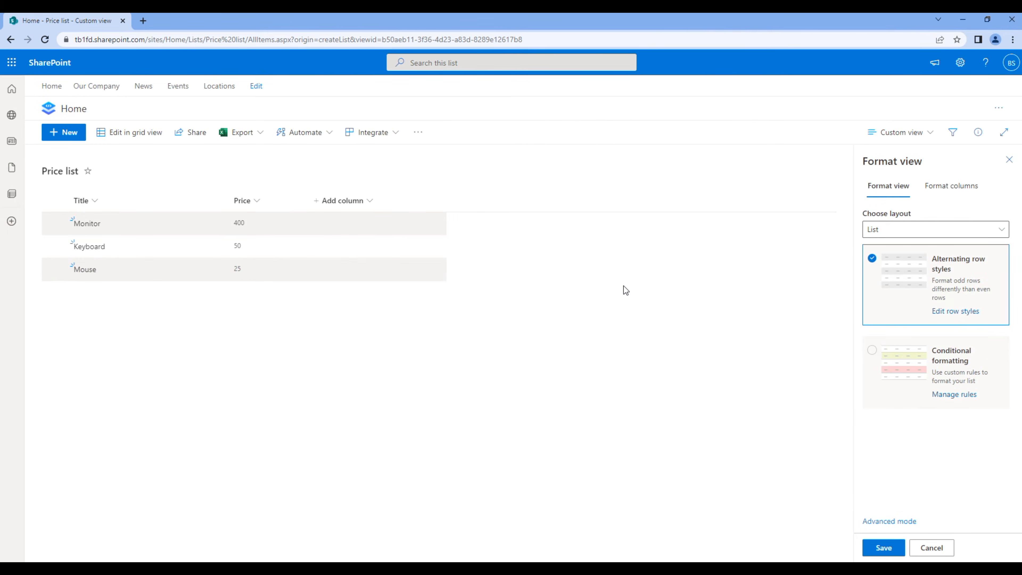
Add a Laptop item priced 1500
click(73, 135)
text(Laptop)
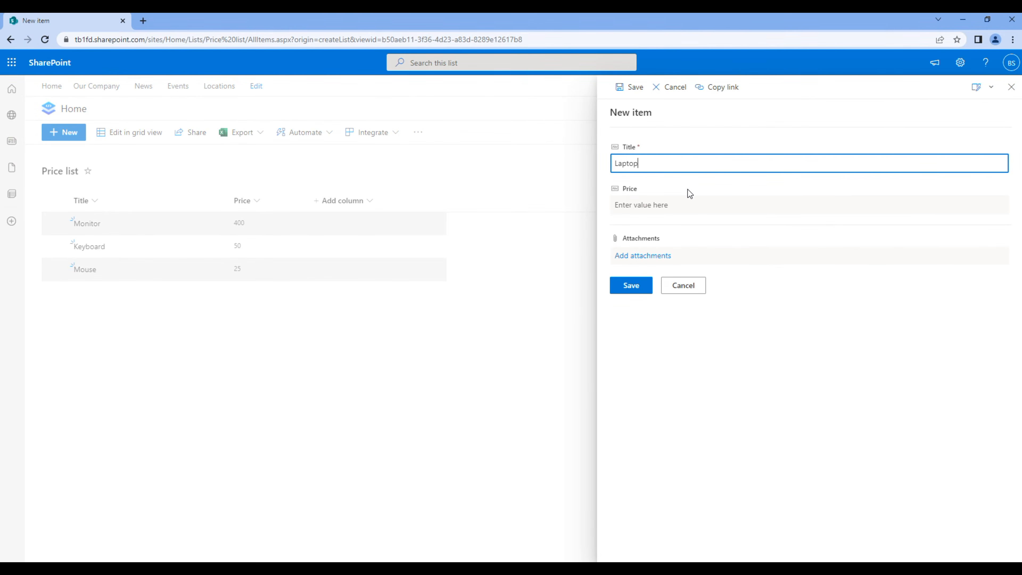
click(654, 205)
text(1500)
click(630, 290)
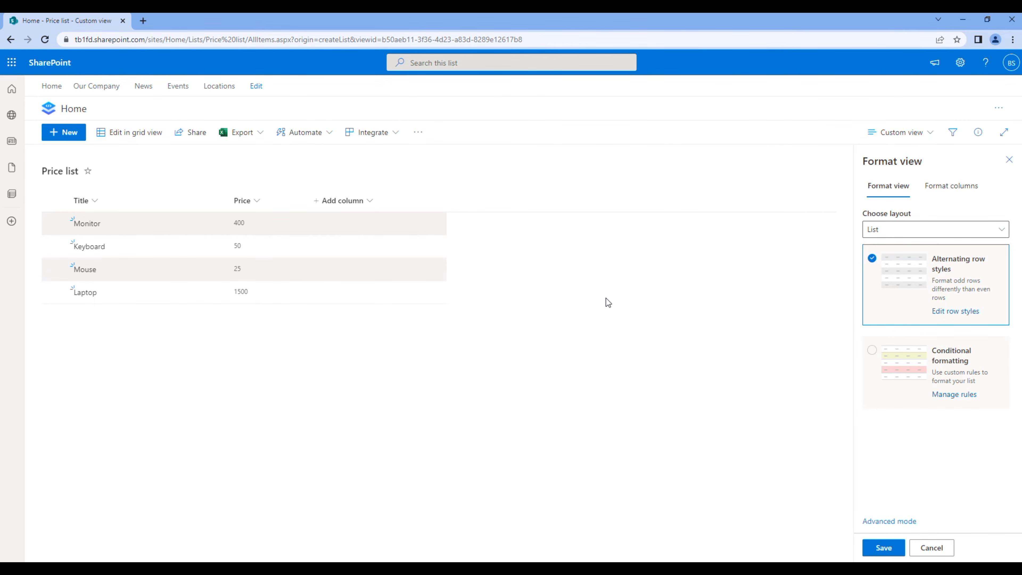
Fill odd rows light cyan and even rows lavender, then open More styles for even rows
click(947, 313)
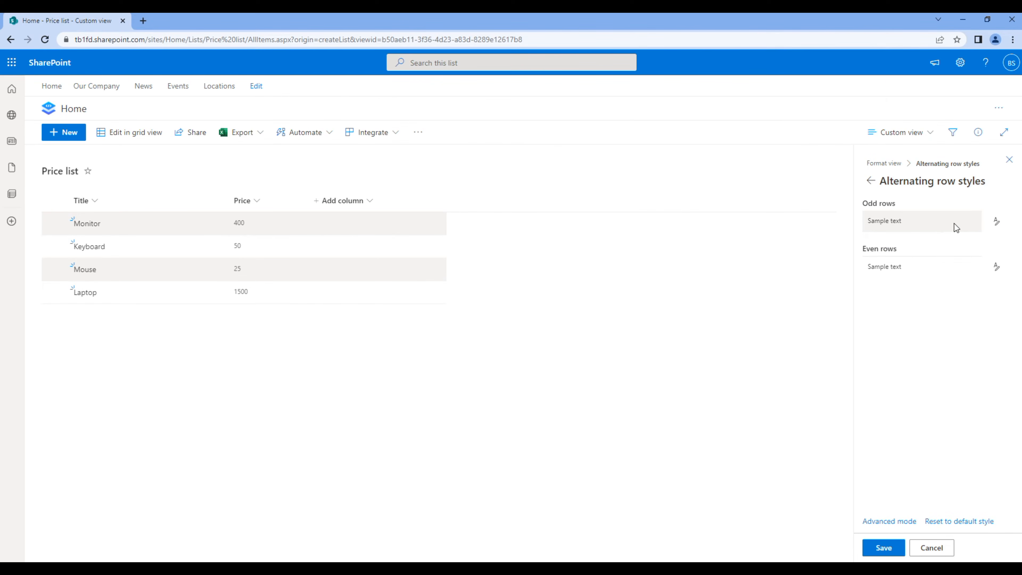
click(996, 221)
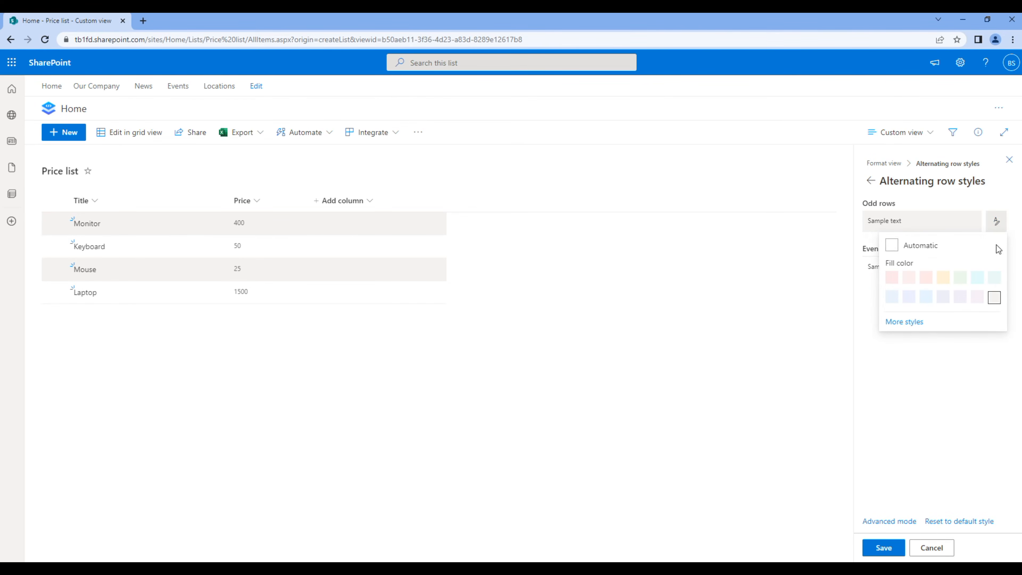
click(980, 277)
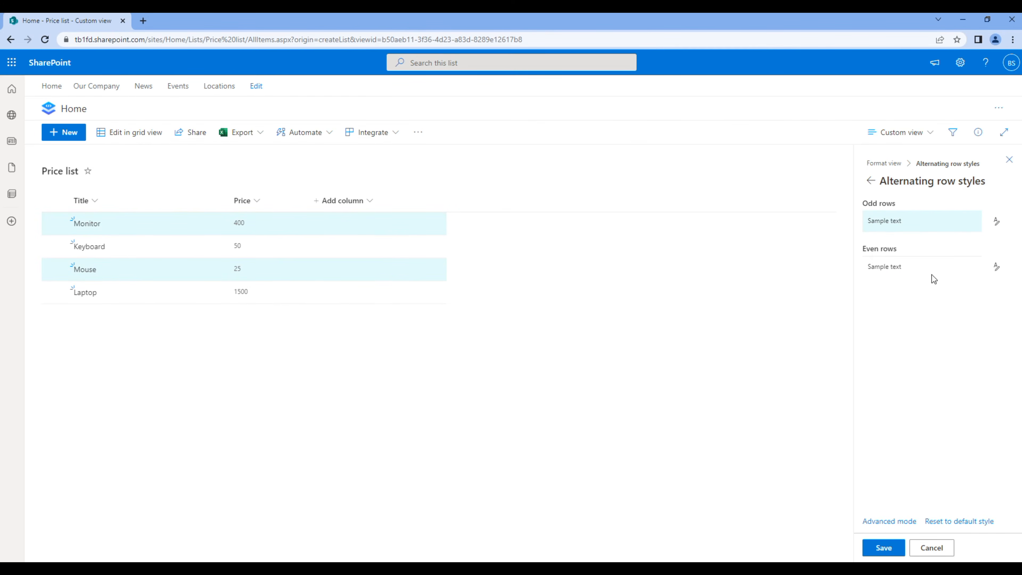
click(996, 269)
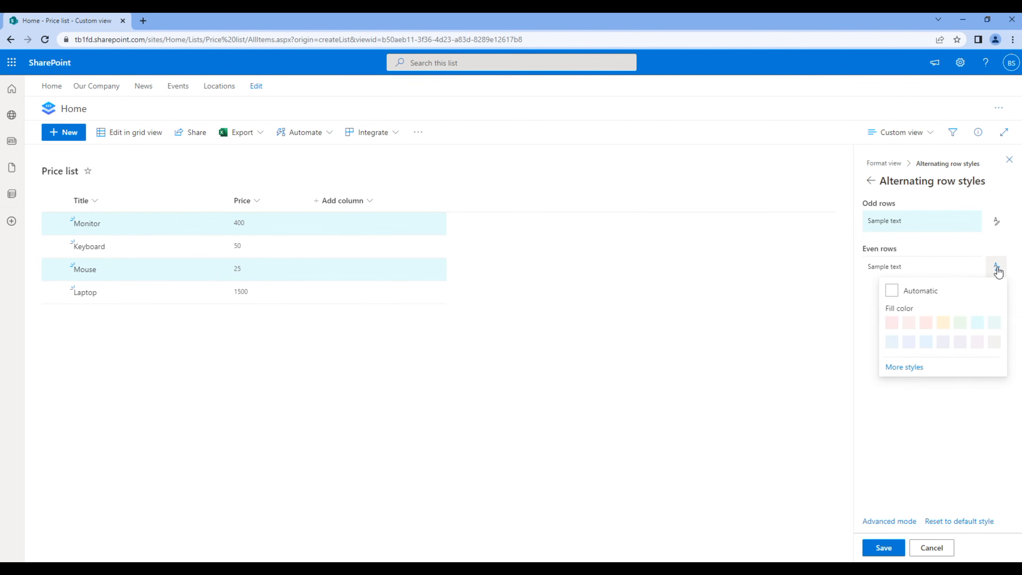
click(943, 343)
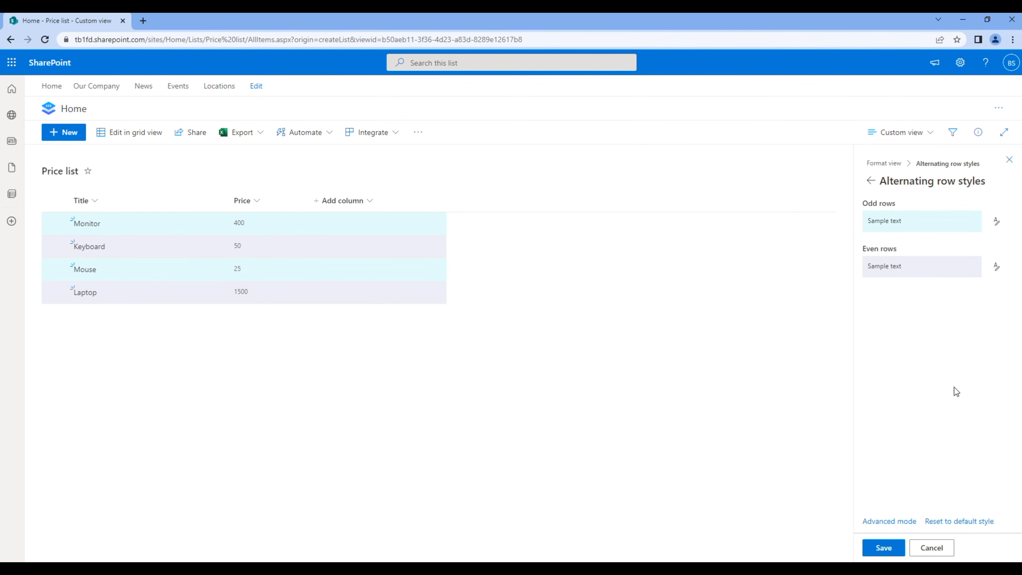
click(996, 269)
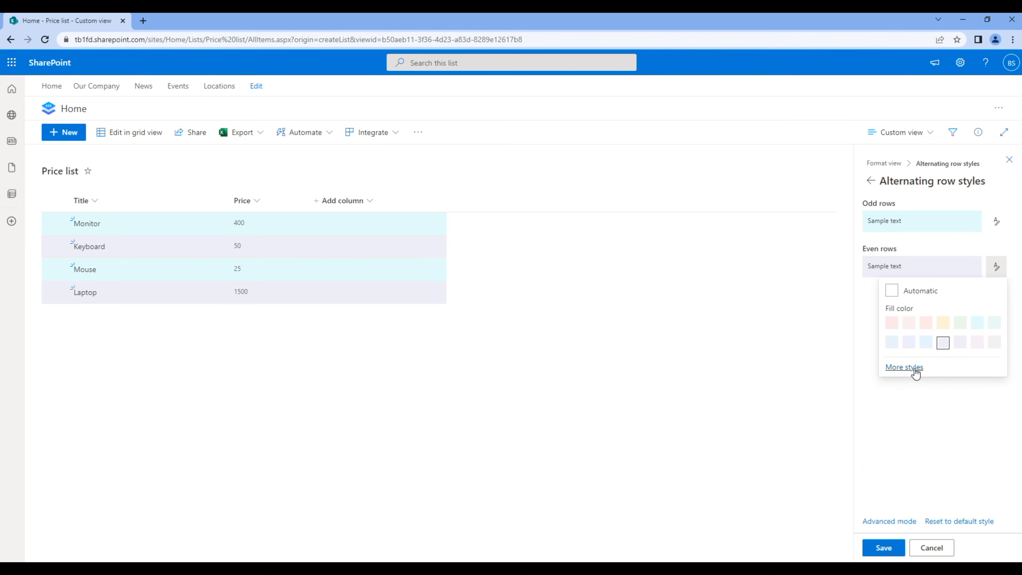
click(904, 367)
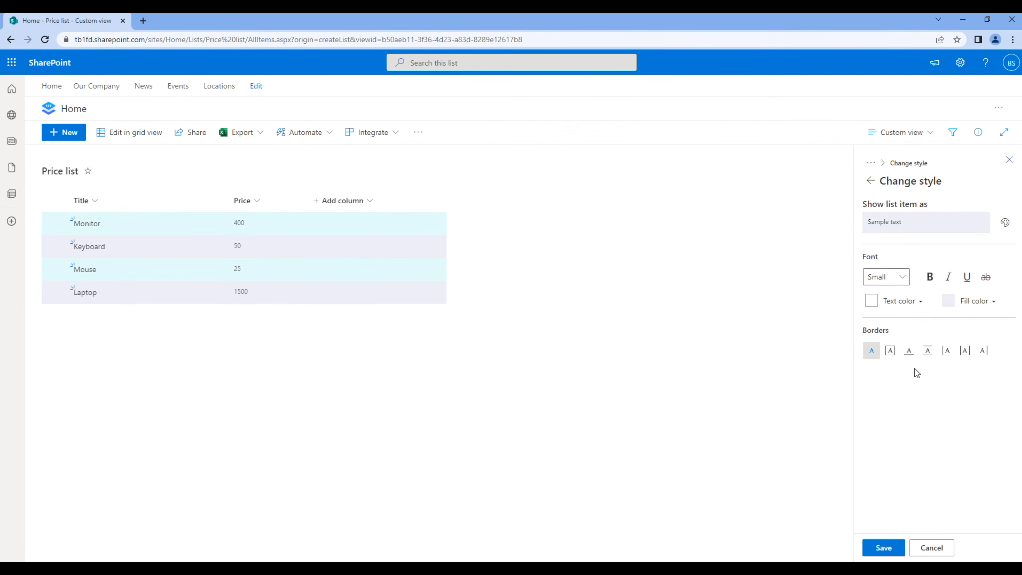
Keep the even-row font Small and give those rows a purple bottom border
click(903, 277)
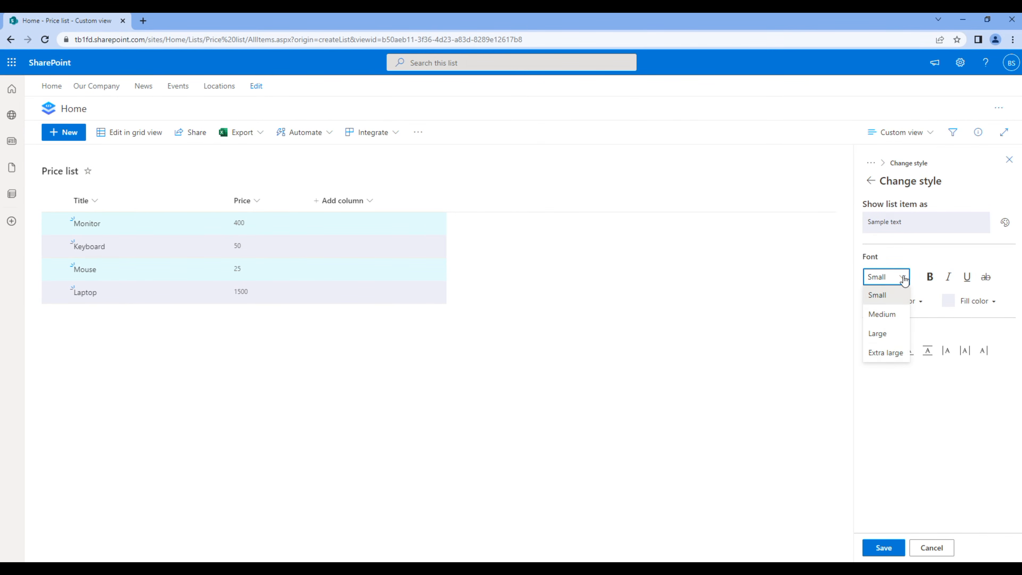
click(904, 277)
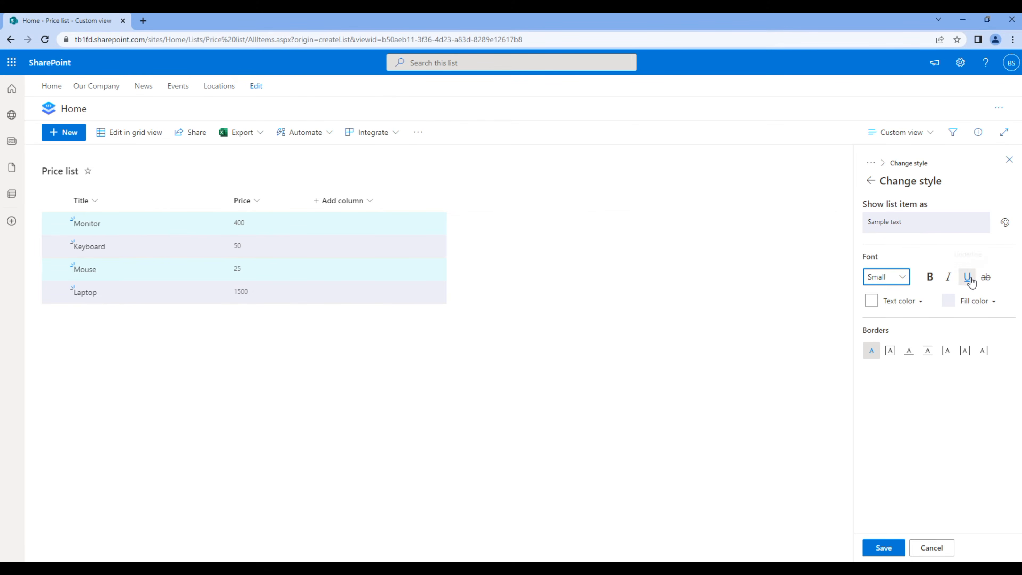
click(910, 352)
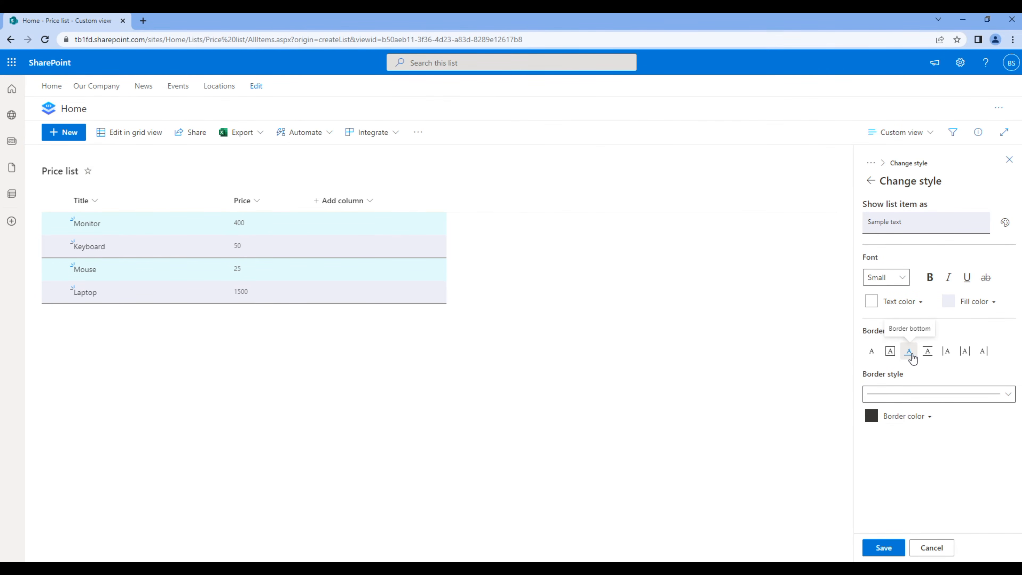
click(927, 416)
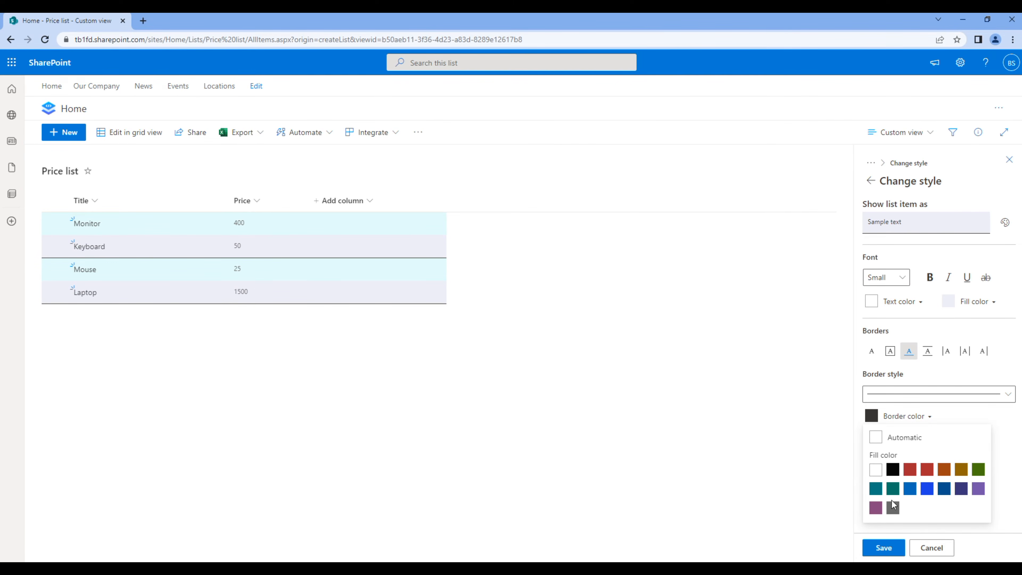
click(978, 489)
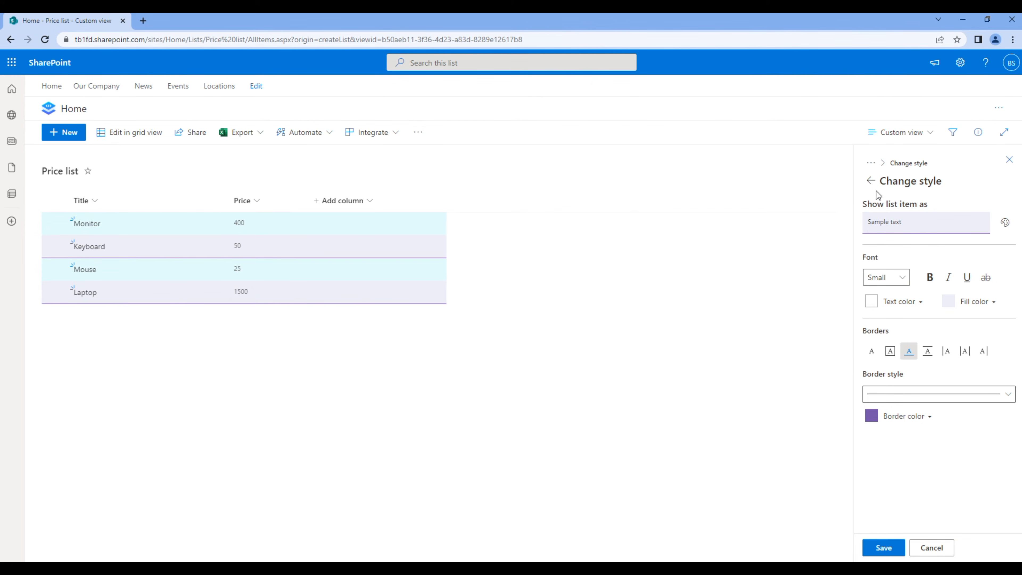
click(872, 180)
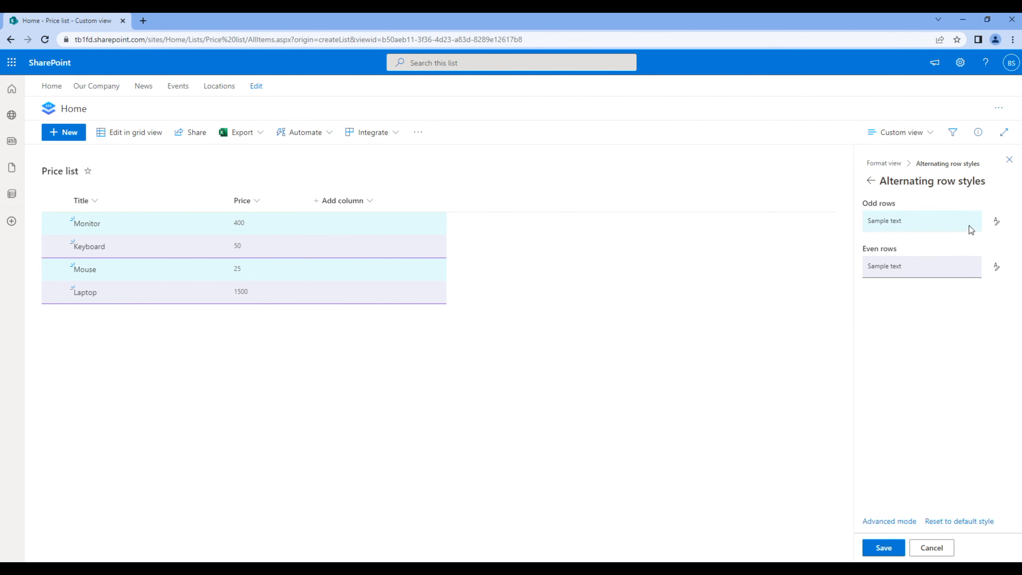
Give the odd rows a blue bottom border, then save the row formatting and close the pane
click(994, 225)
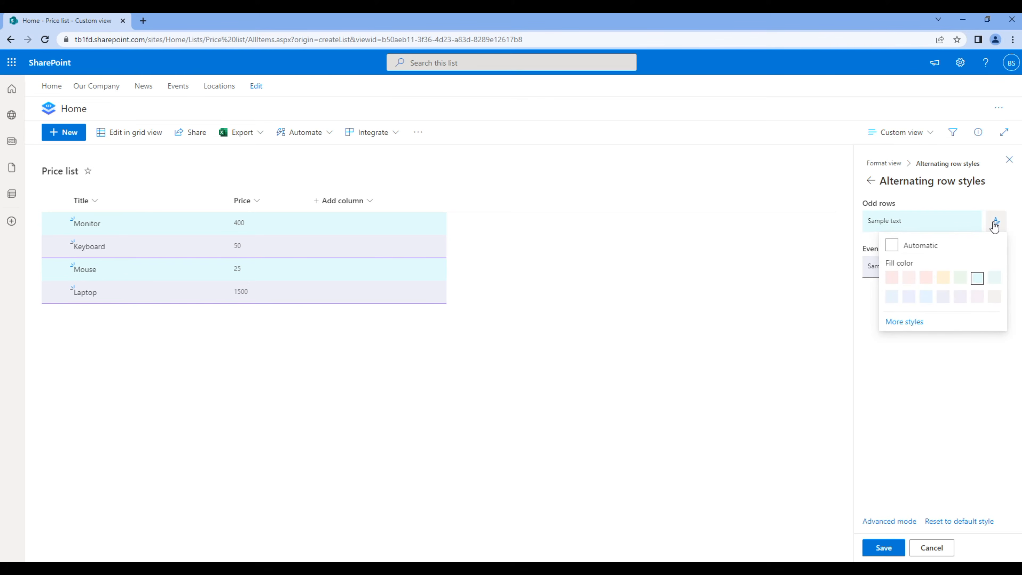
click(920, 322)
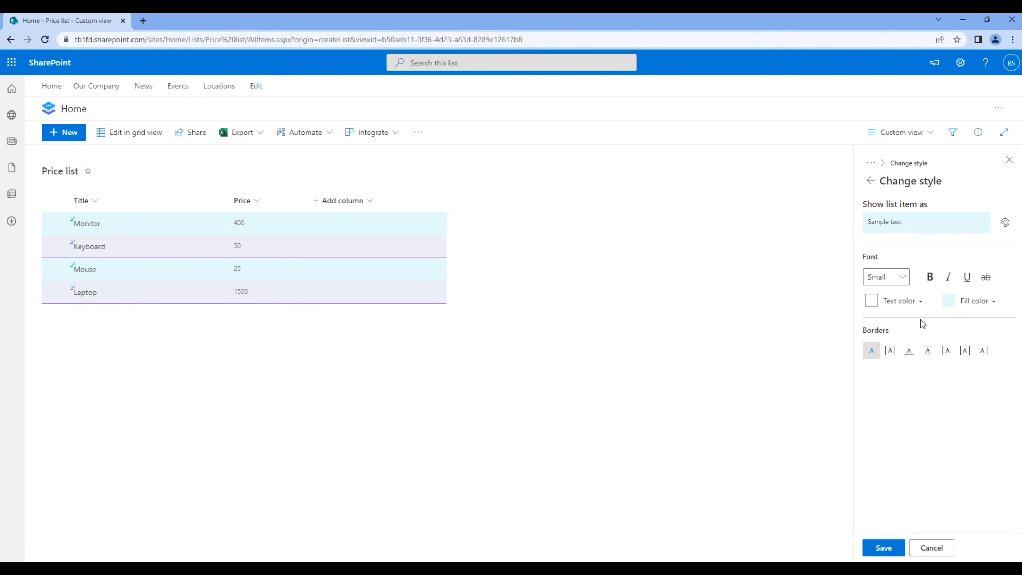
click(909, 350)
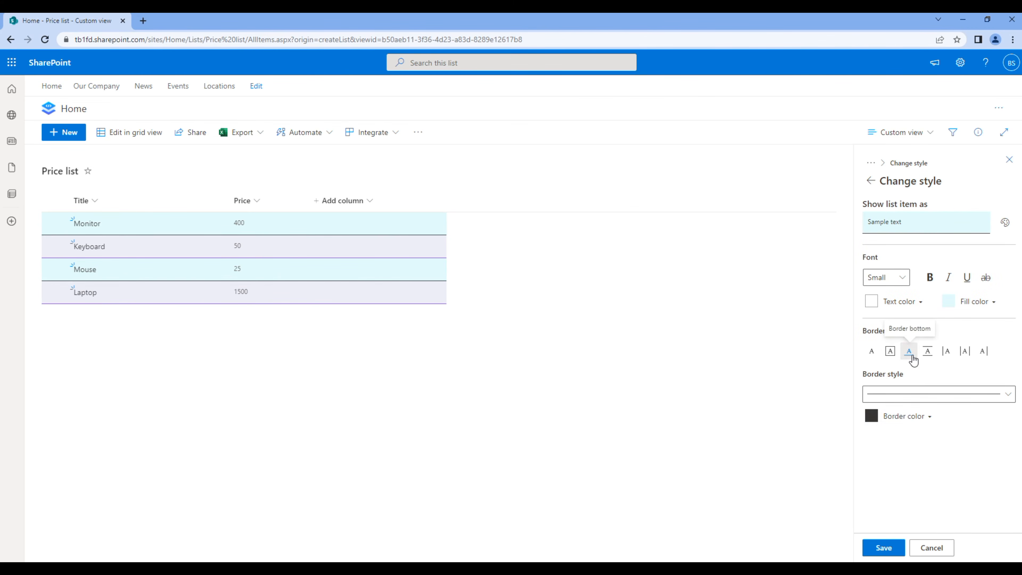
click(914, 415)
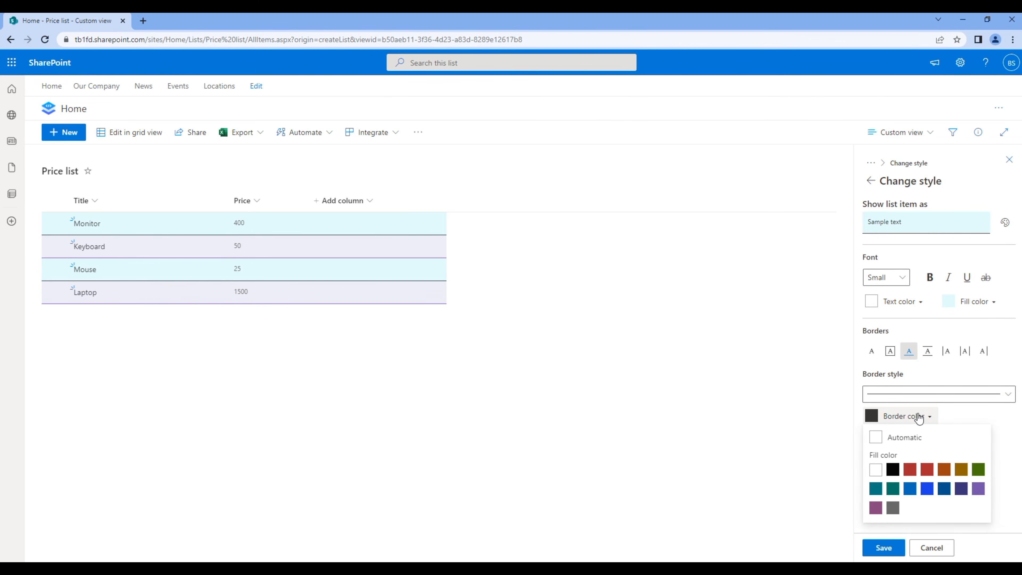
click(909, 488)
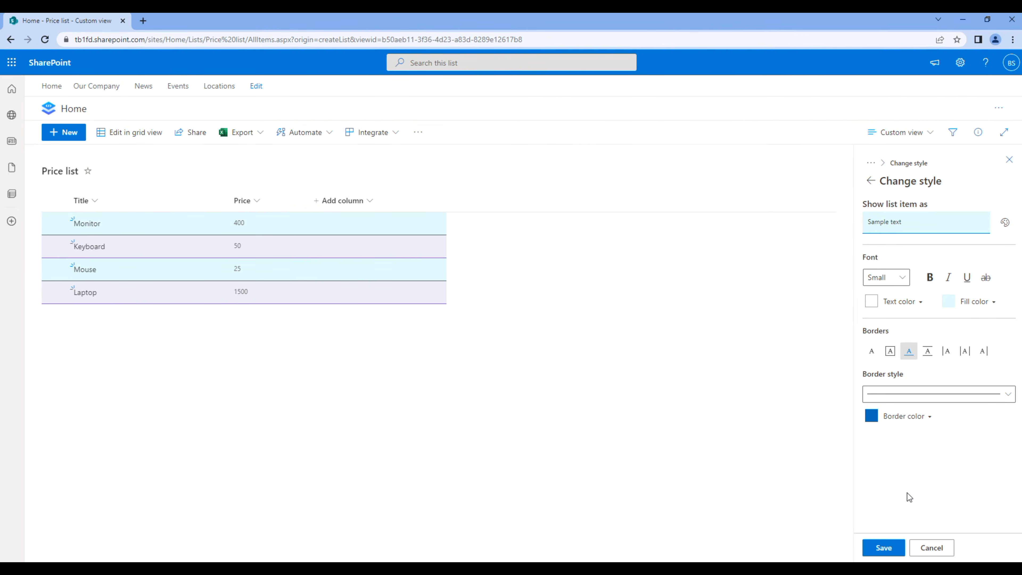
click(883, 547)
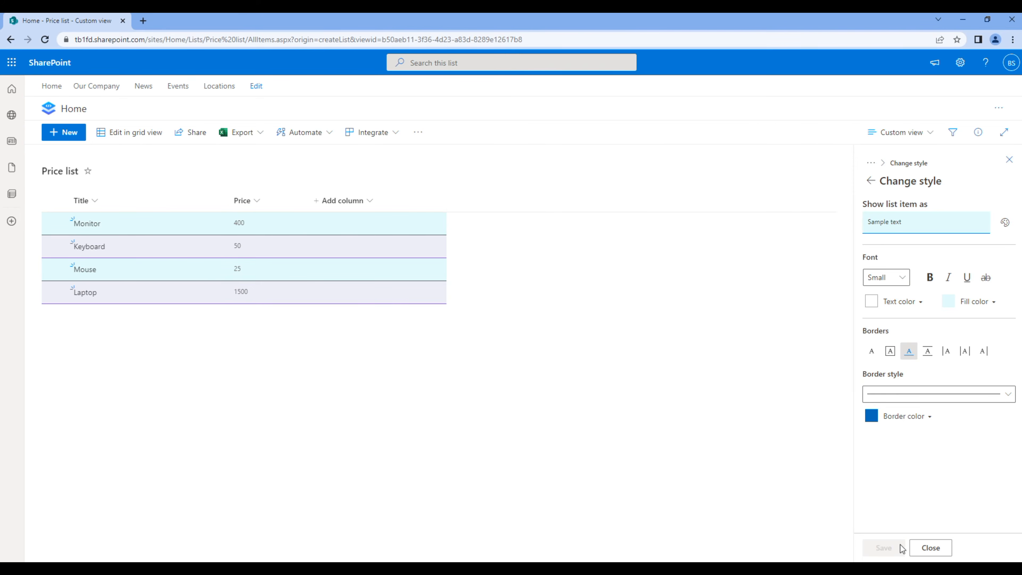
click(922, 547)
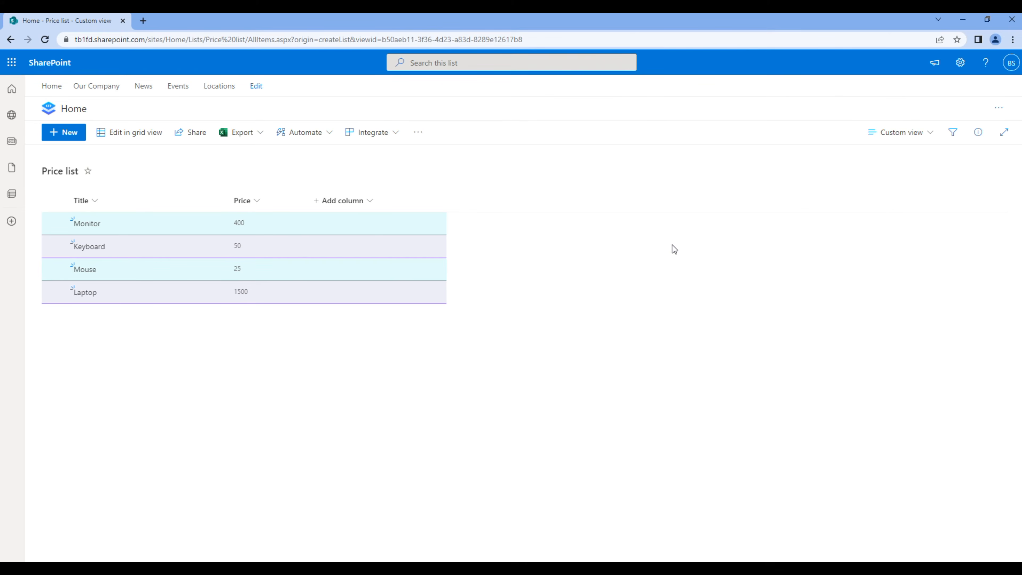
Open the site's Home page in a new tab and scroll down to the Price list web part
drag(188, 36, 142, 24)
click(141, 24)
text(https://tb1fd.sharepoint.com/sites/Home)
key(Return)
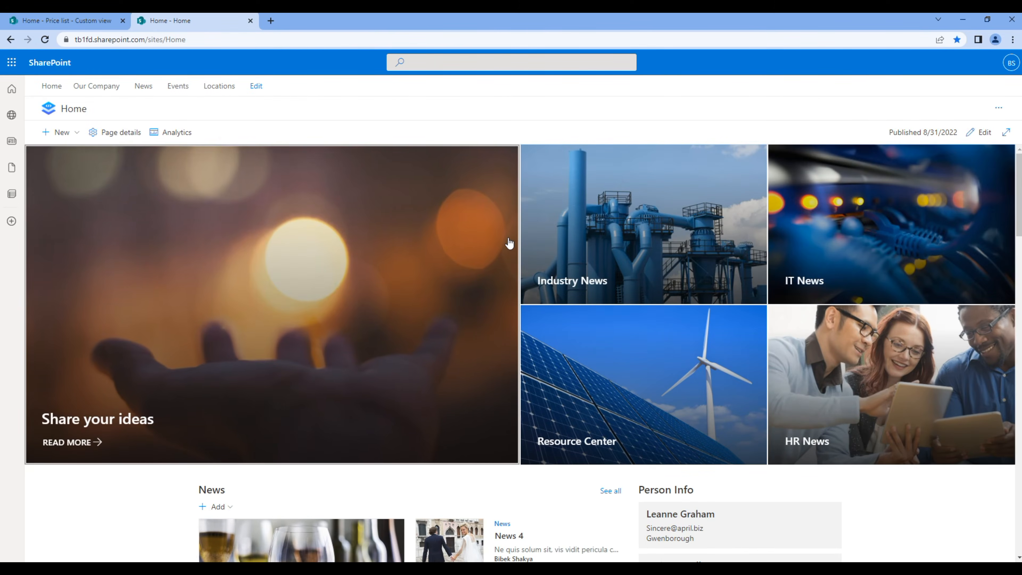
scroll(508, 241, down, 7)
scroll(509, 242, down, 2)
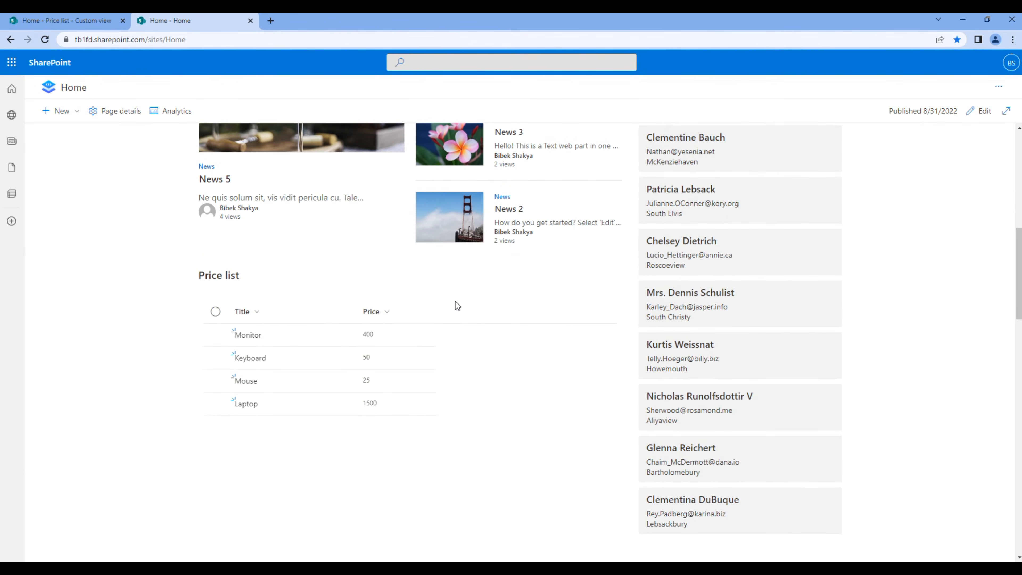
Edit the Home page, set the Price list web part's View to Custom view, apply, and republish
click(980, 119)
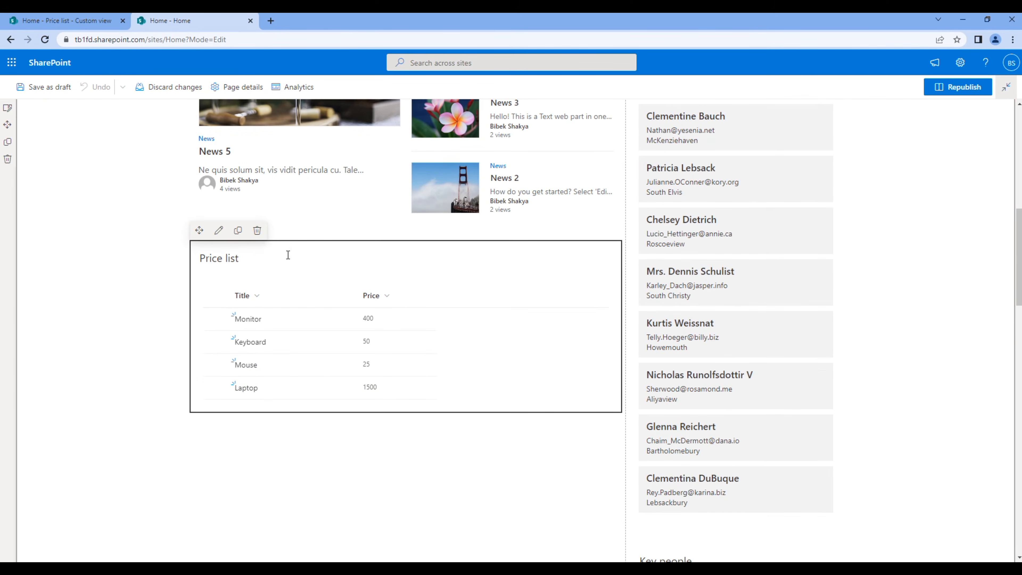
click(221, 233)
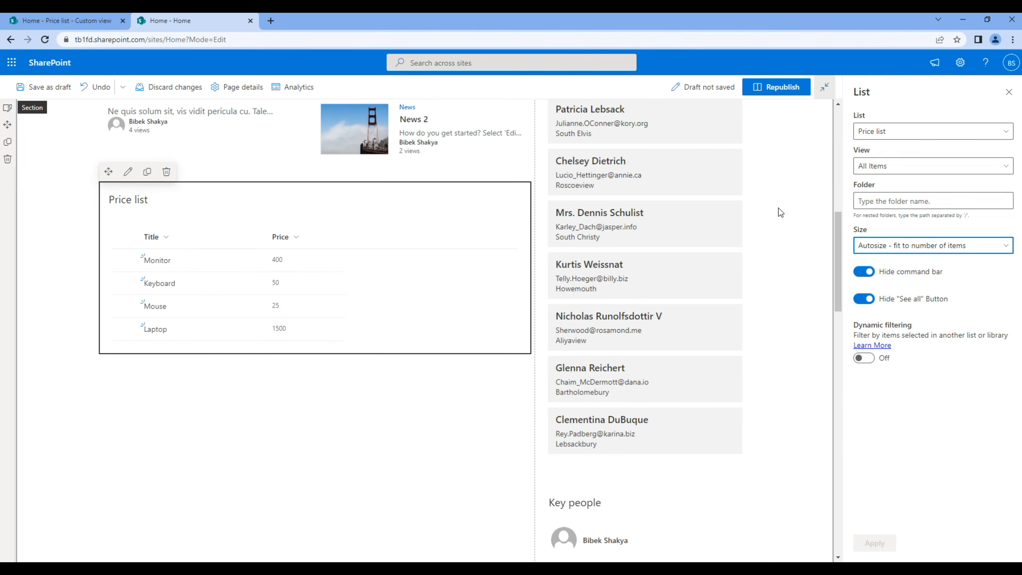
click(881, 168)
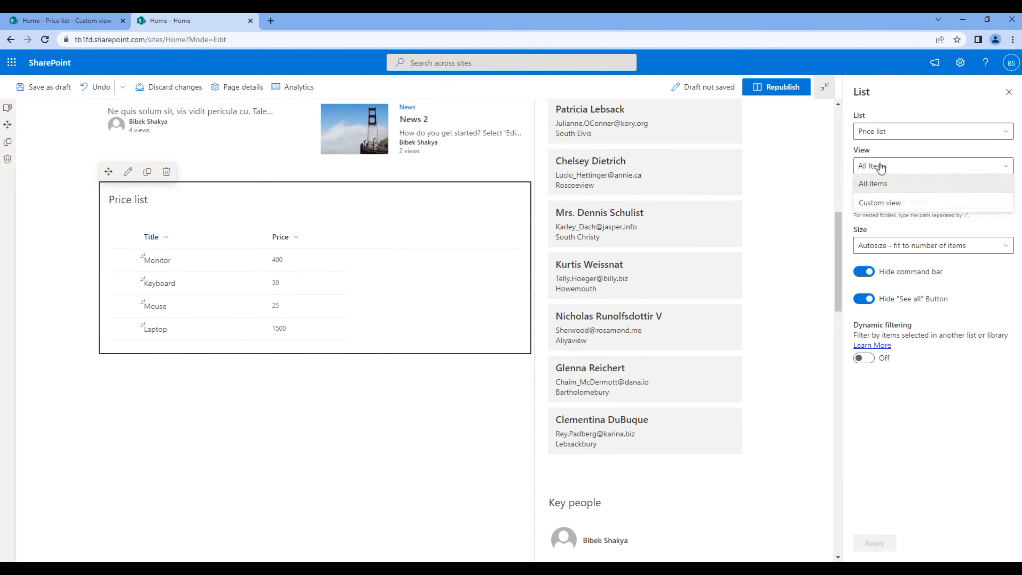
click(900, 204)
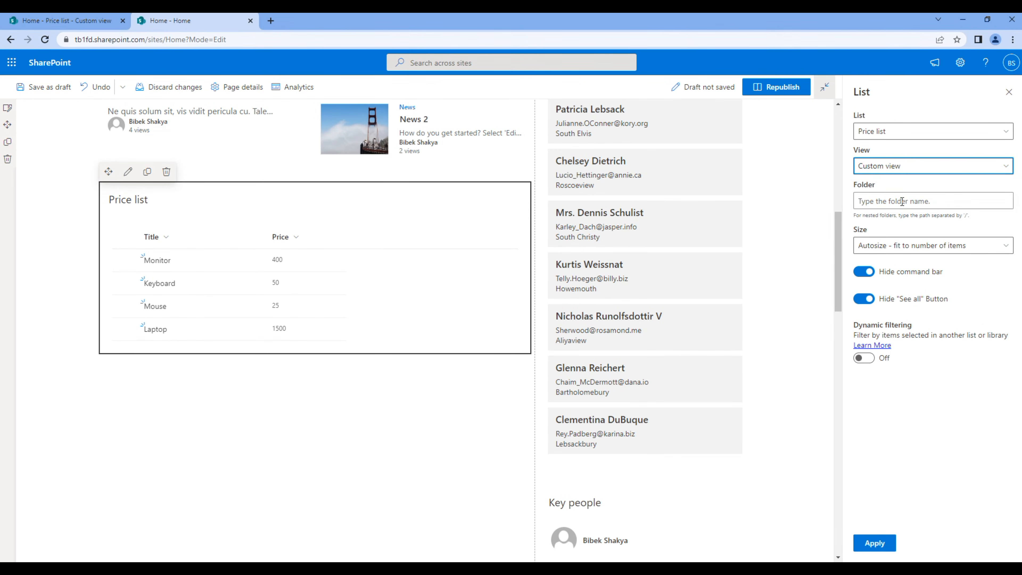
click(877, 543)
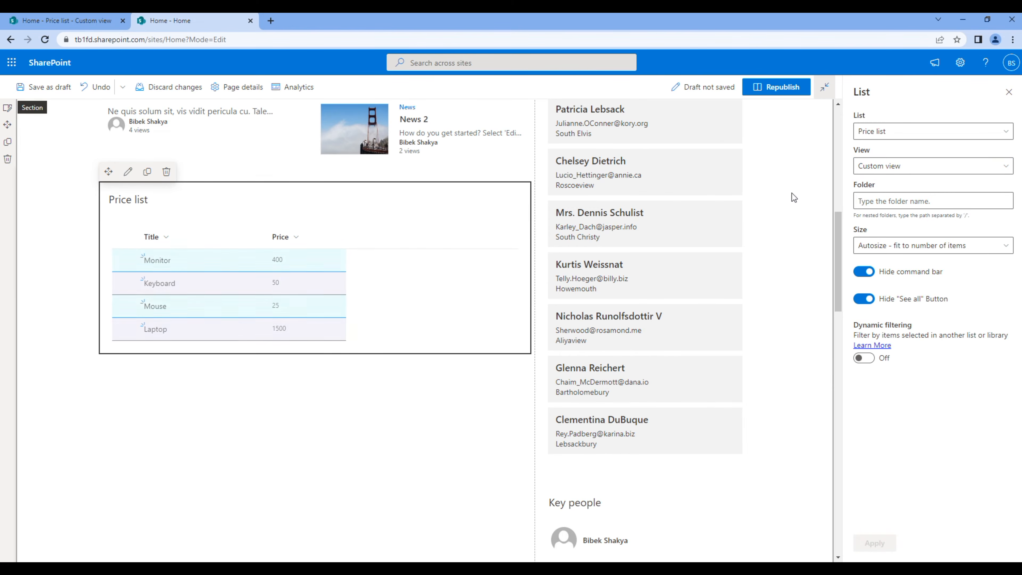
click(776, 87)
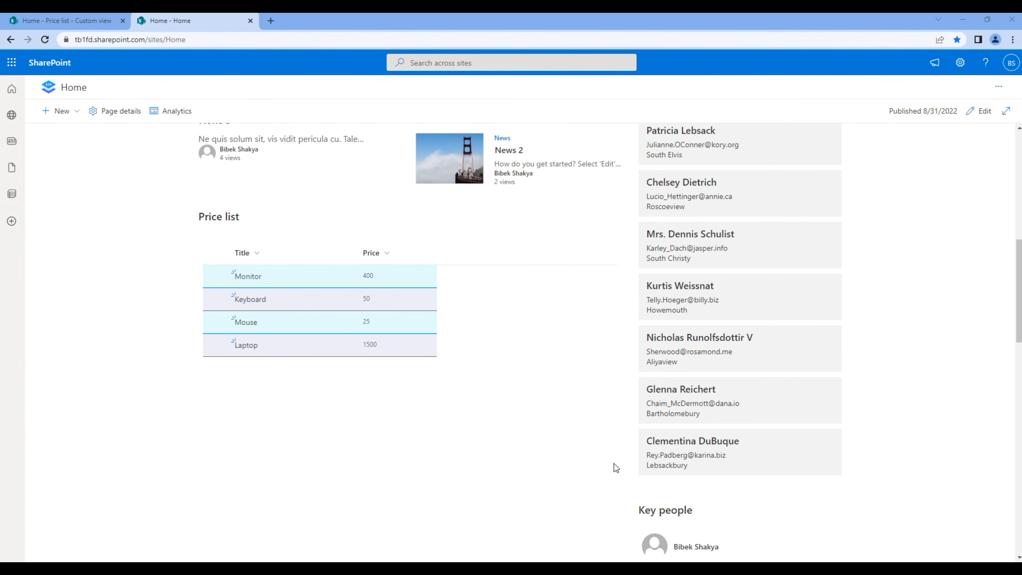
Back on the Price list tab, choose Format current view from the Custom view menu
click(84, 24)
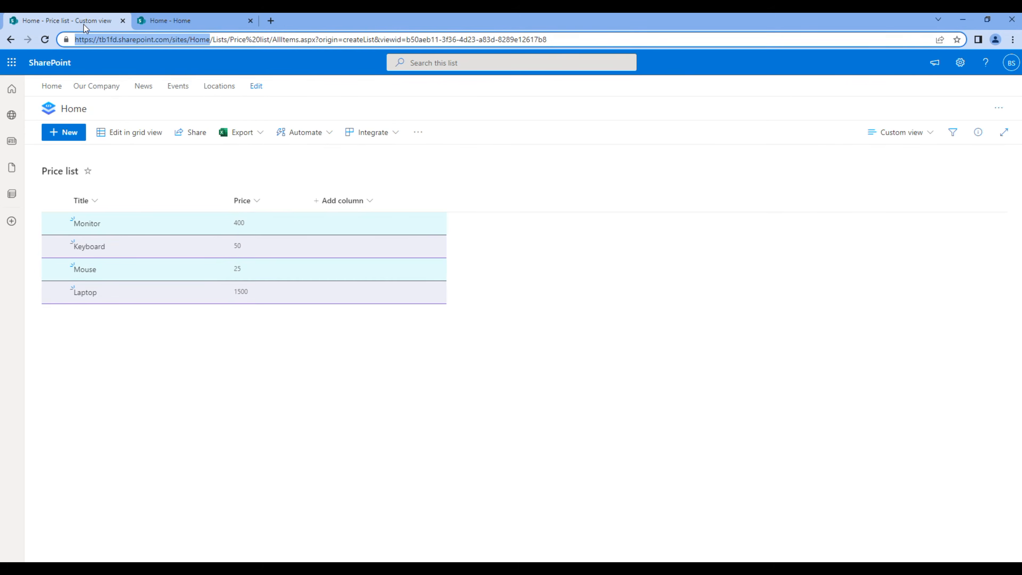
click(914, 139)
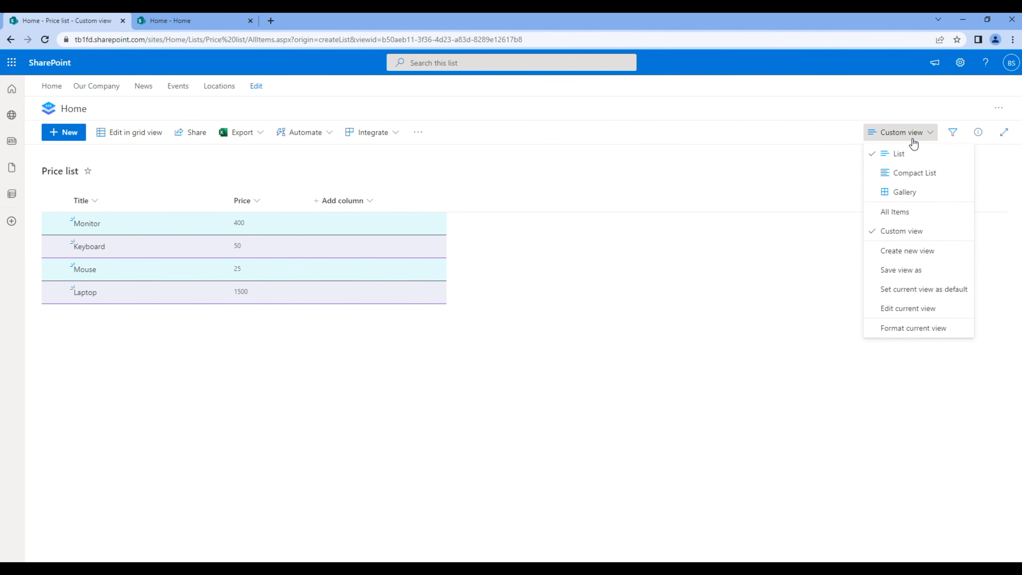
click(925, 329)
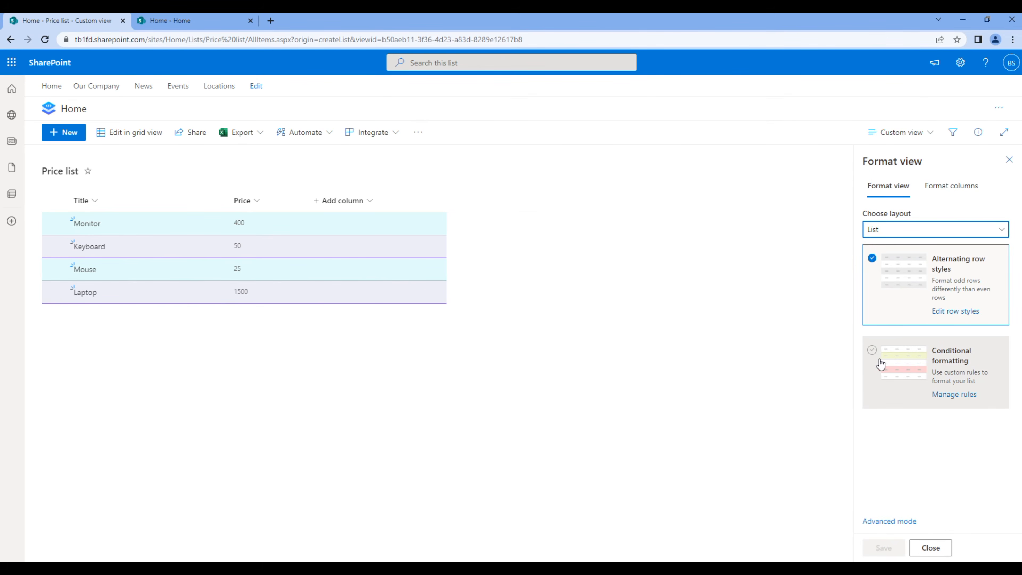
Switch to conditional formatting with a pink default fill for all rows and add a new rule
click(871, 353)
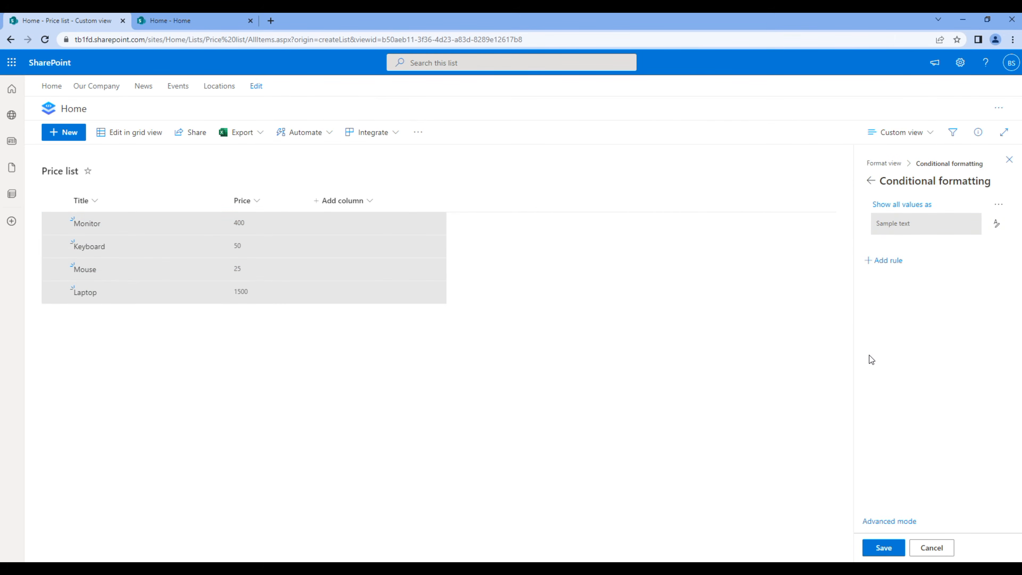
click(994, 224)
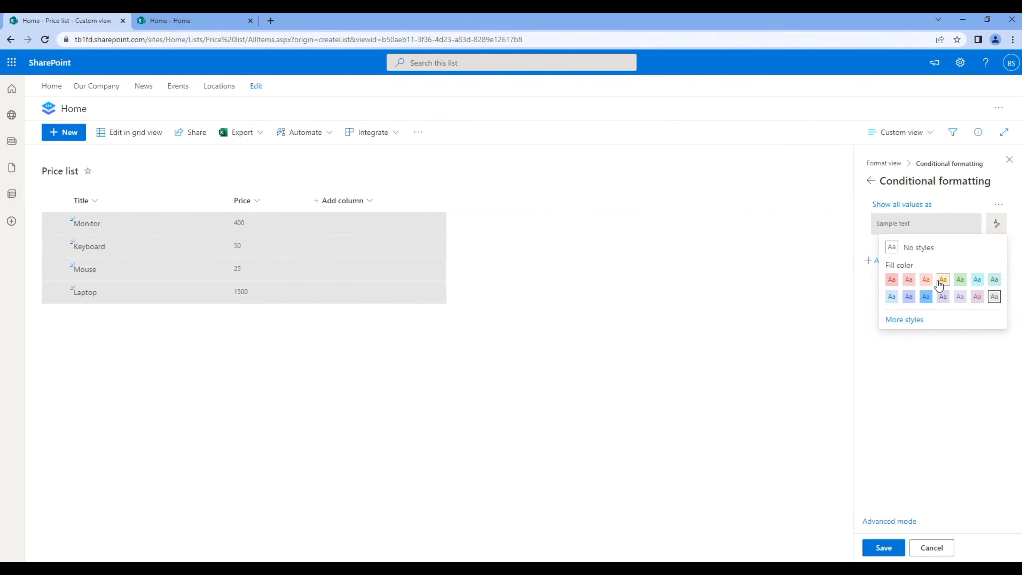
click(892, 280)
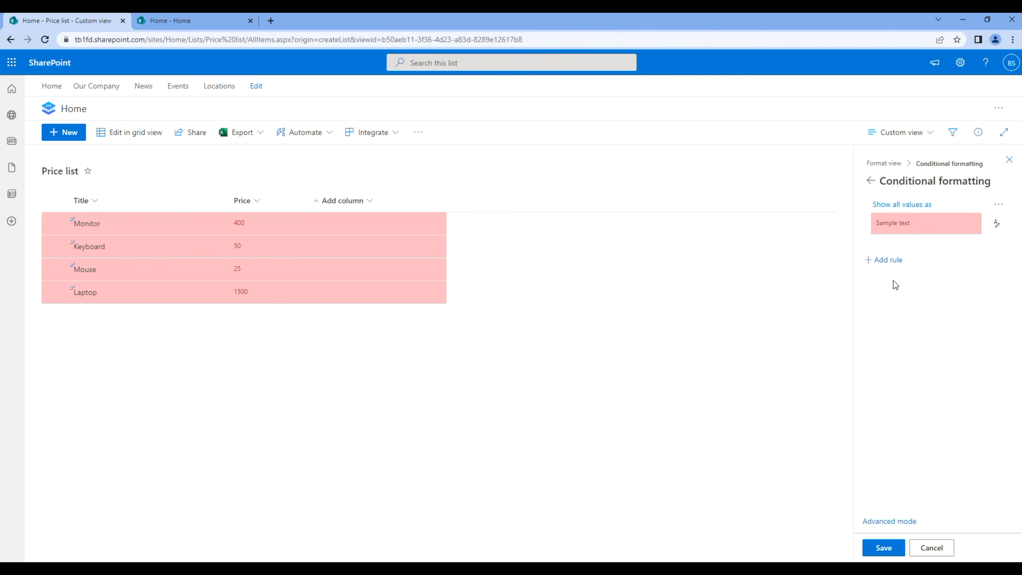
click(888, 260)
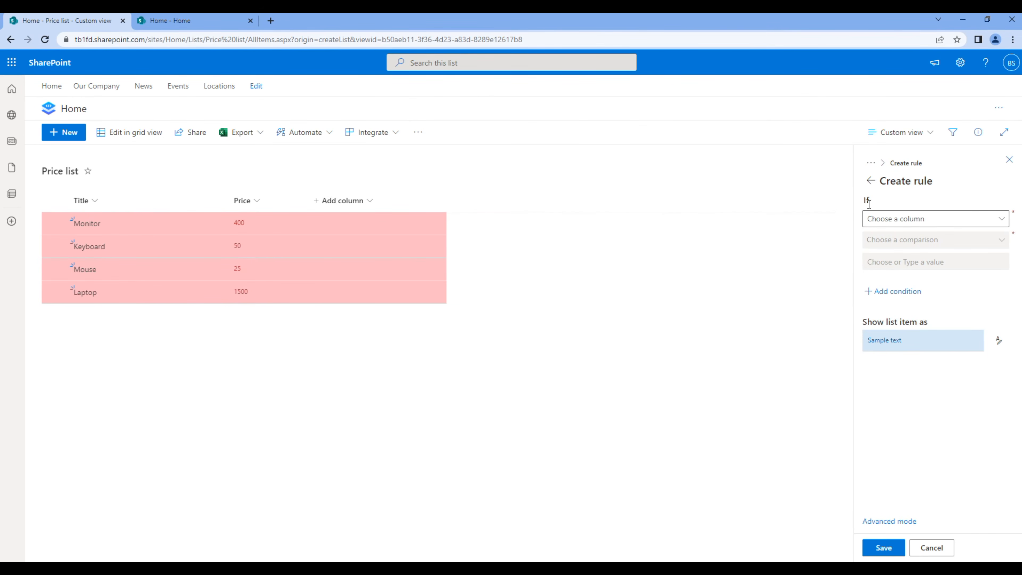
Make the rule fill rows blue when Price is equal to 400, then add a second condition
click(895, 222)
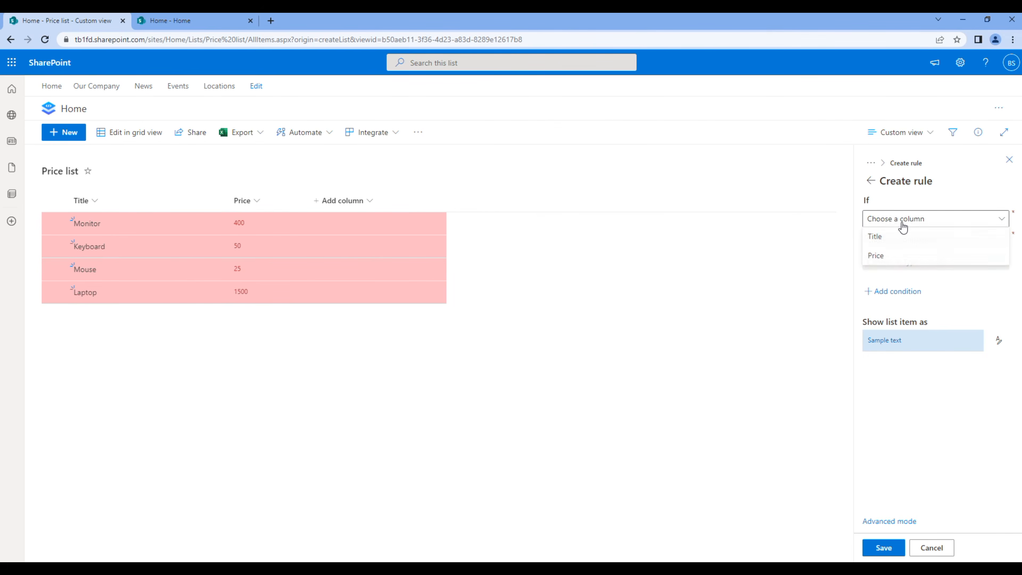
click(897, 256)
click(893, 244)
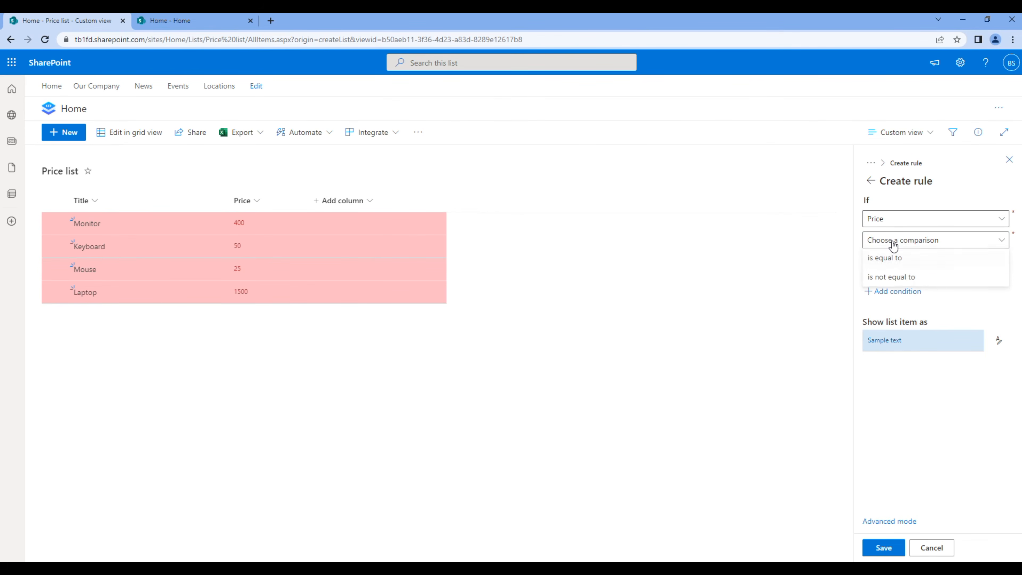
click(893, 257)
click(894, 264)
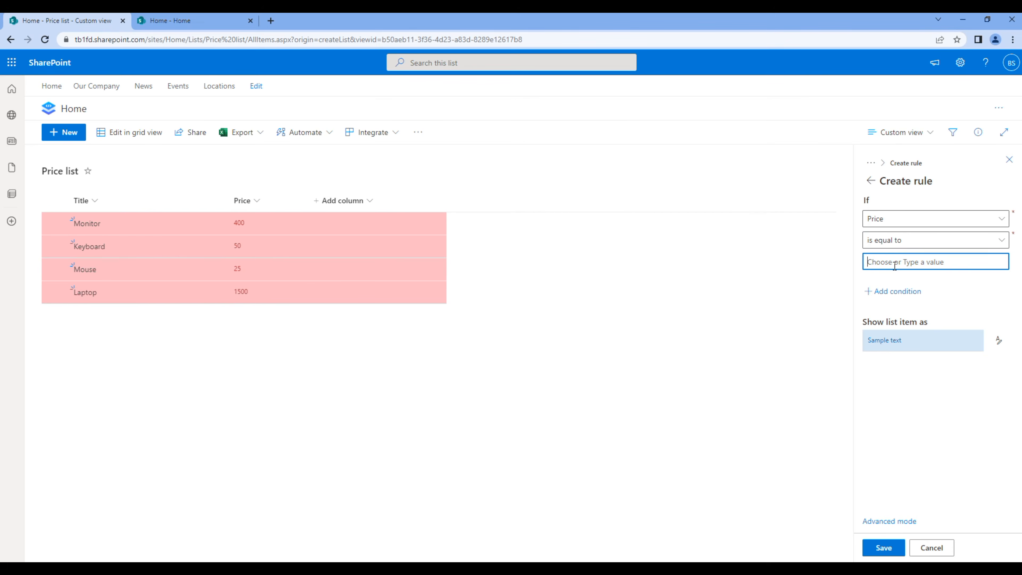
text(400)
click(998, 340)
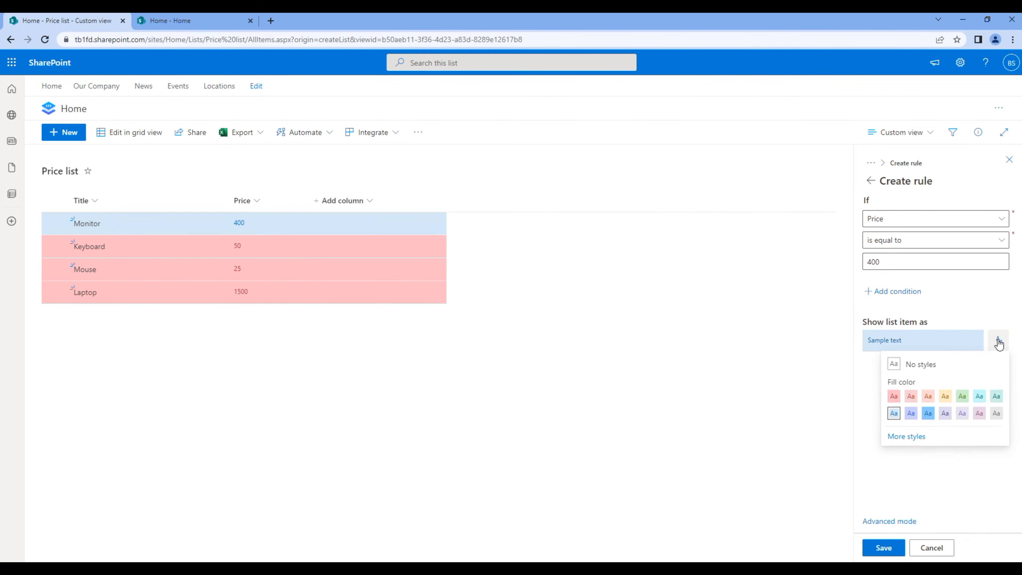
click(911, 413)
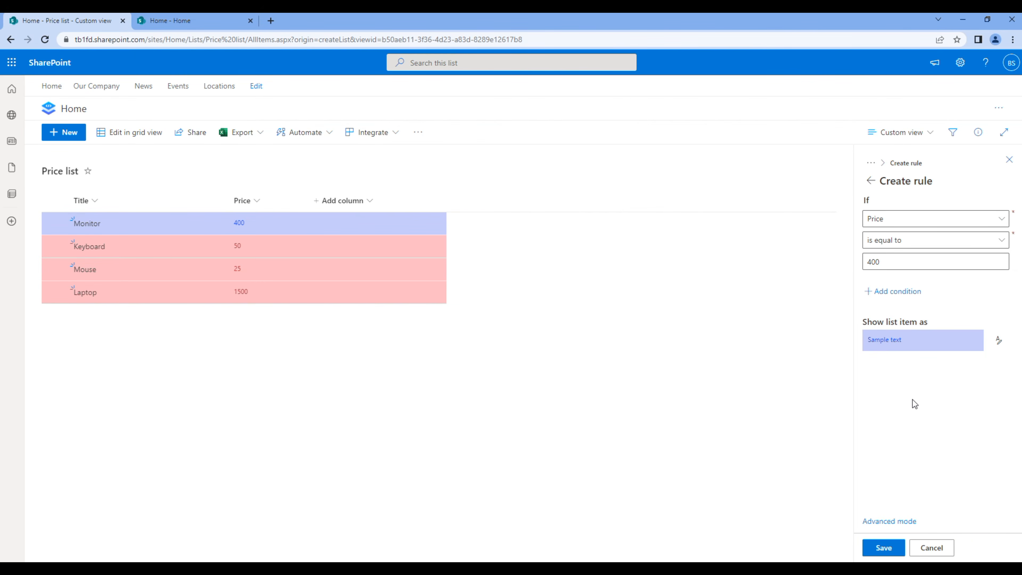
click(904, 296)
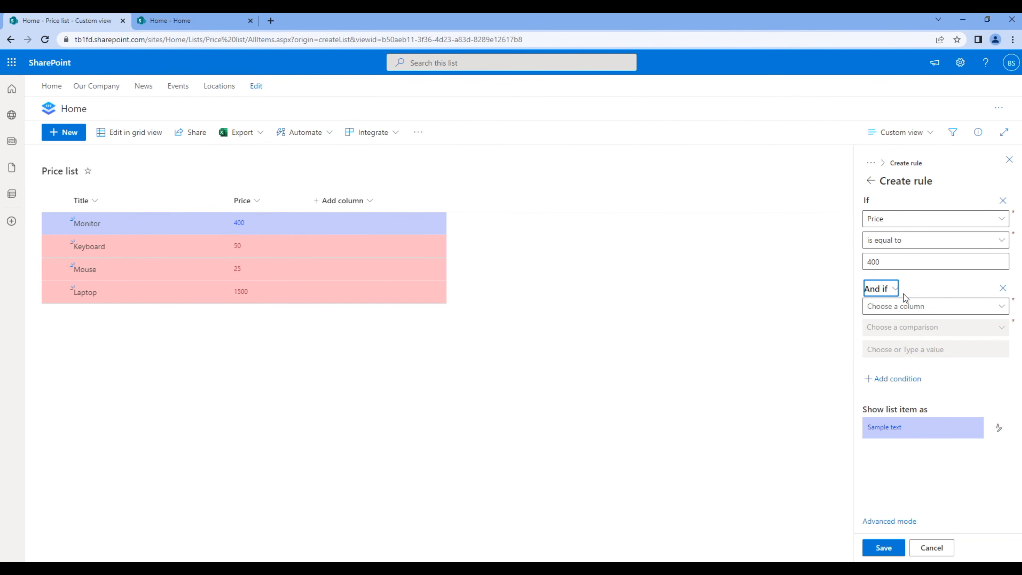
Set the second condition to Price is equal to 1500
click(907, 306)
click(903, 342)
click(903, 331)
click(903, 347)
click(901, 351)
text(1500)
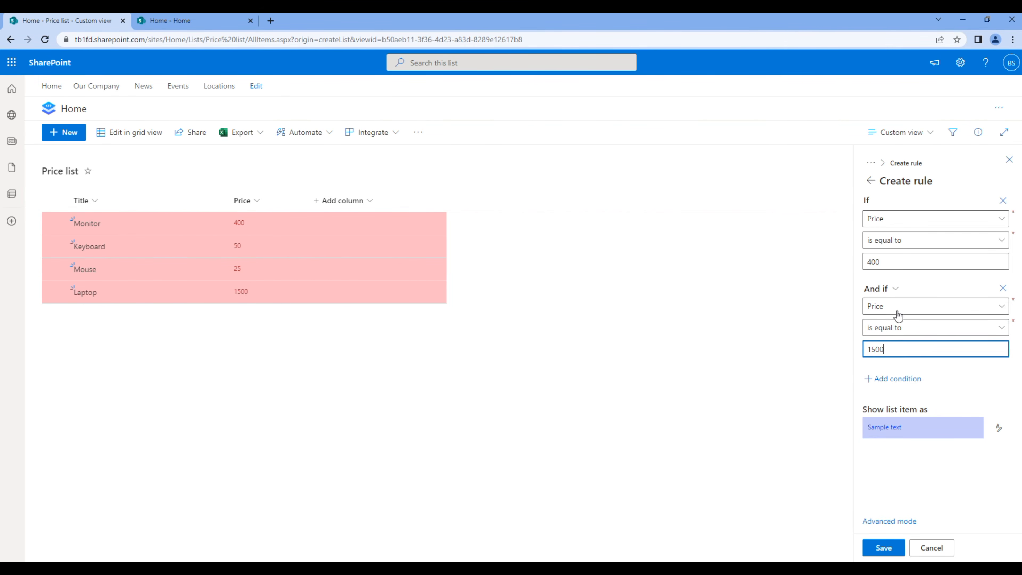
Change the conditions to combine with Or if, save the rule, and close the pane
click(894, 291)
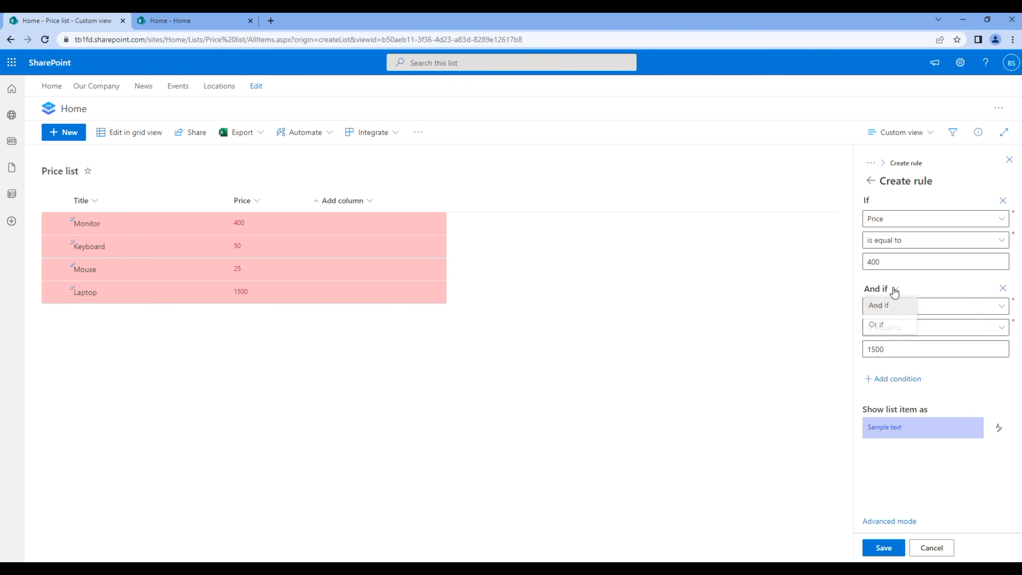
click(883, 334)
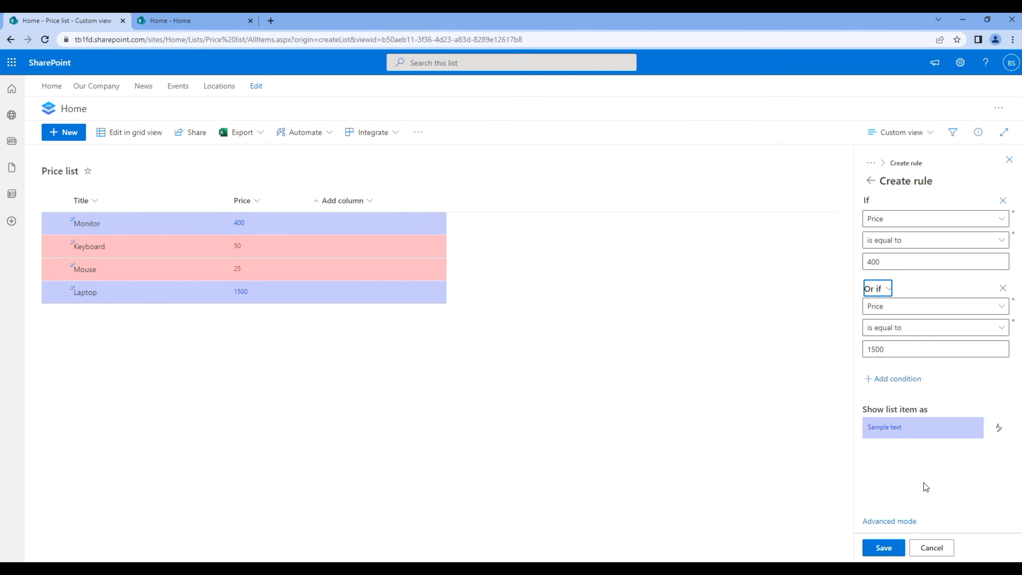
click(893, 547)
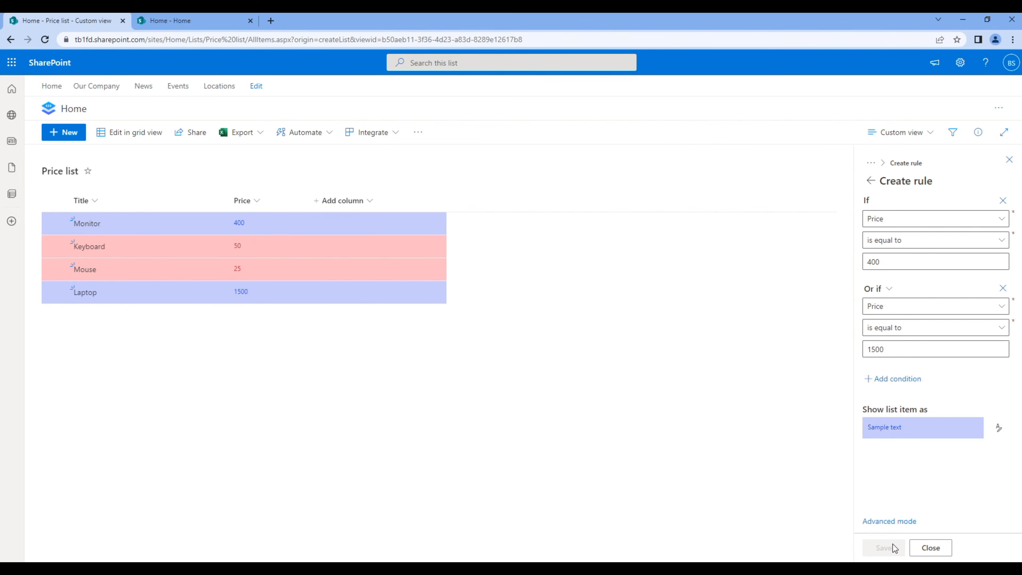
click(922, 552)
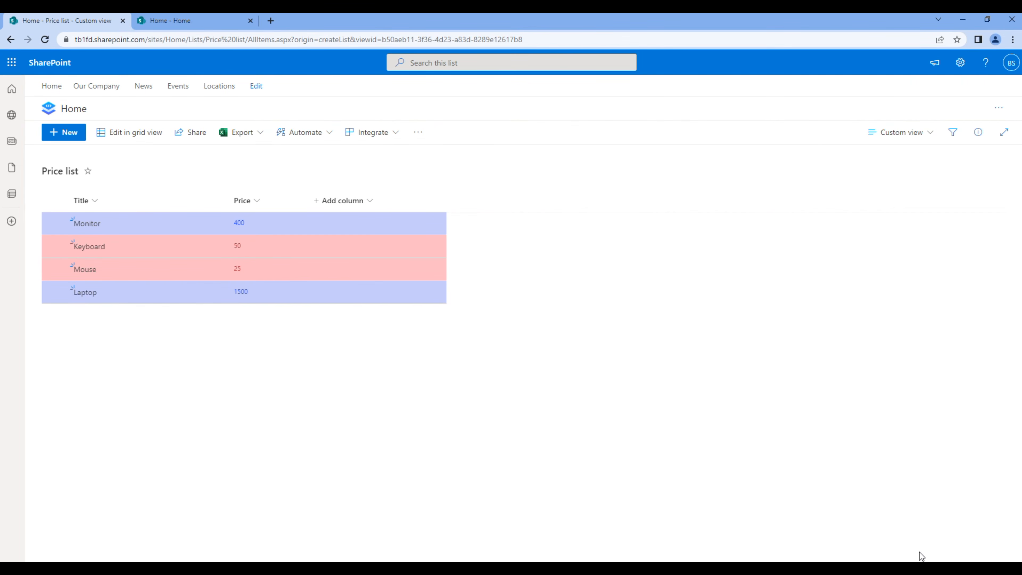
Reload the Home tab and scroll to the Price list: Monitor and Laptop blue, Keyboard and Mouse pink
click(214, 25)
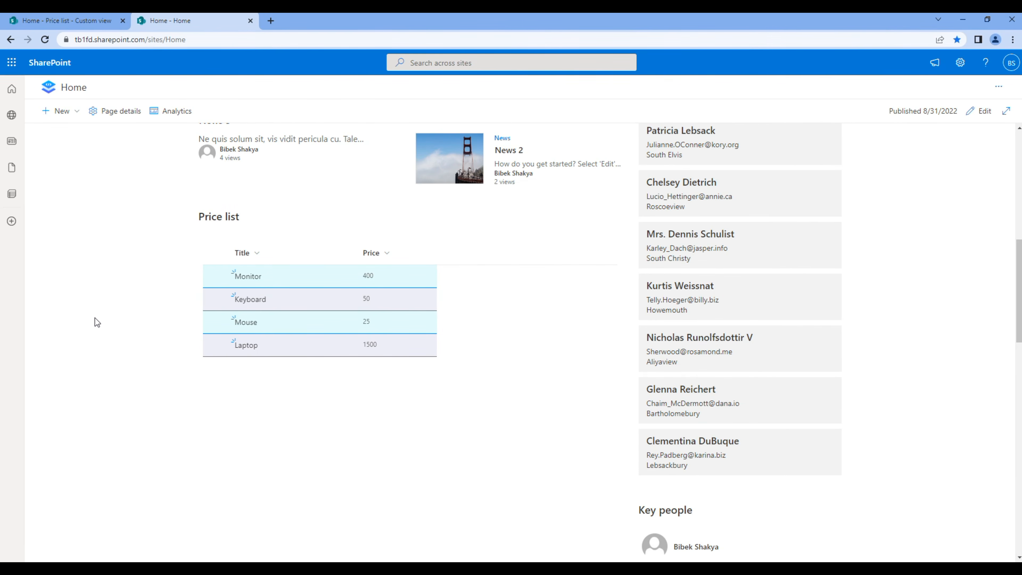
key(F5)
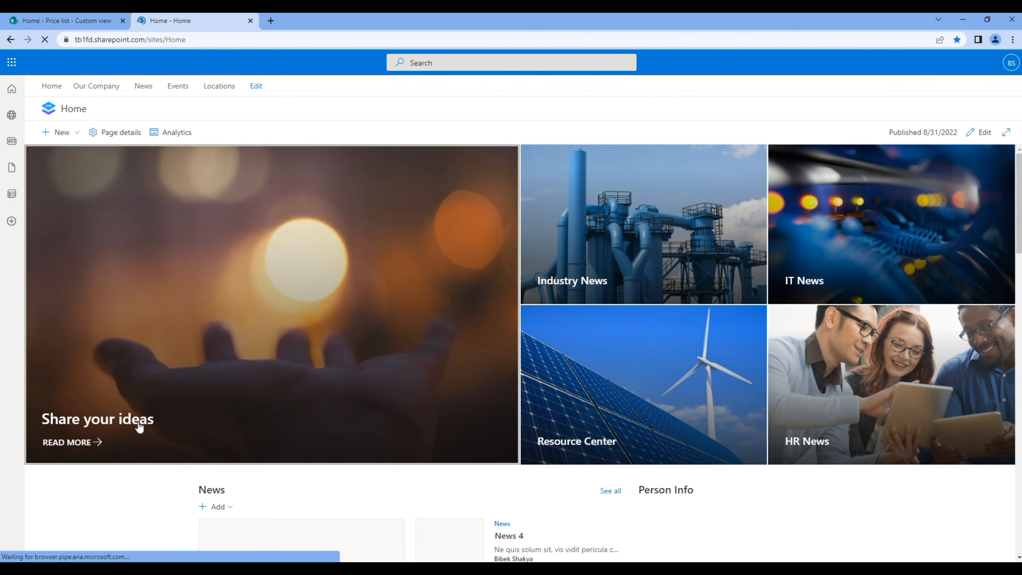
scroll(141, 428, down, 10)
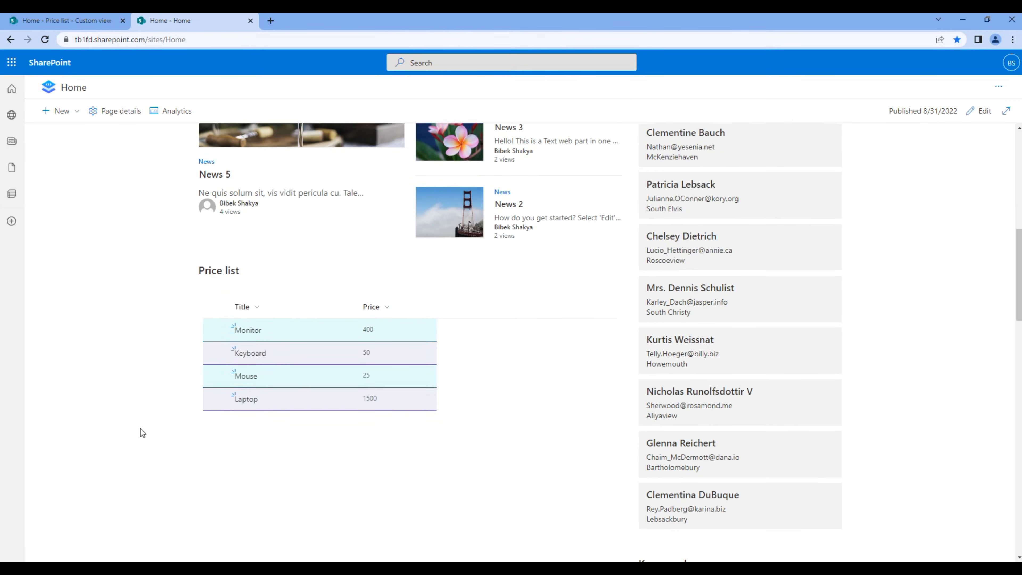
scroll(141, 429, down, 1)
key(F5)
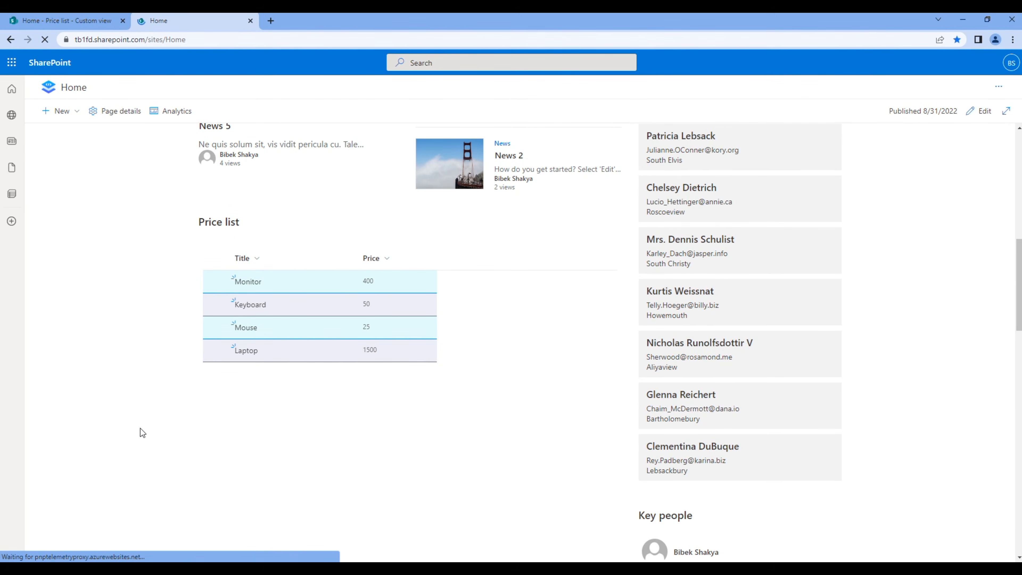
scroll(140, 429, down, 5)
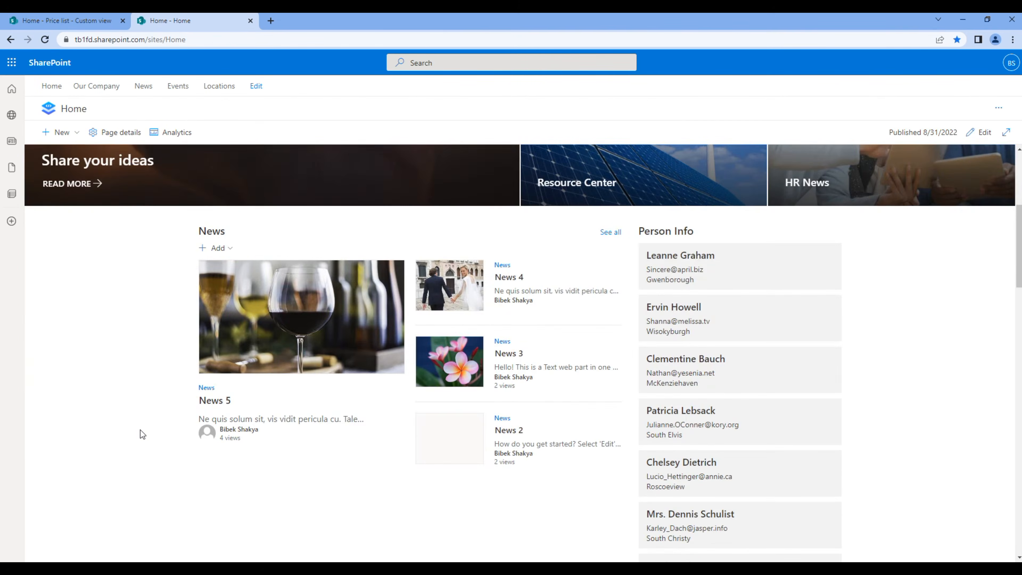
scroll(141, 430, down, 4)
scroll(153, 394, down, 2)
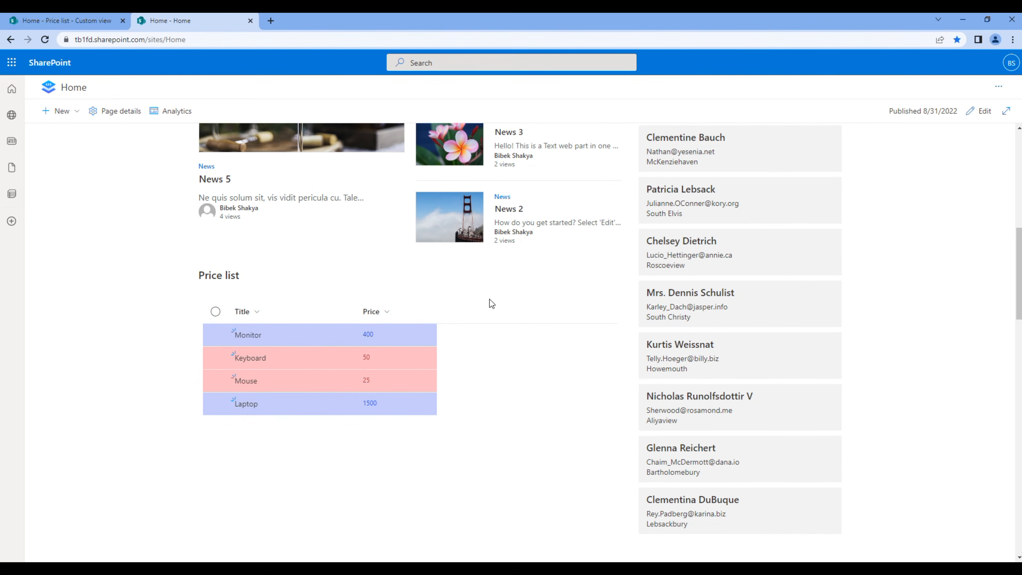